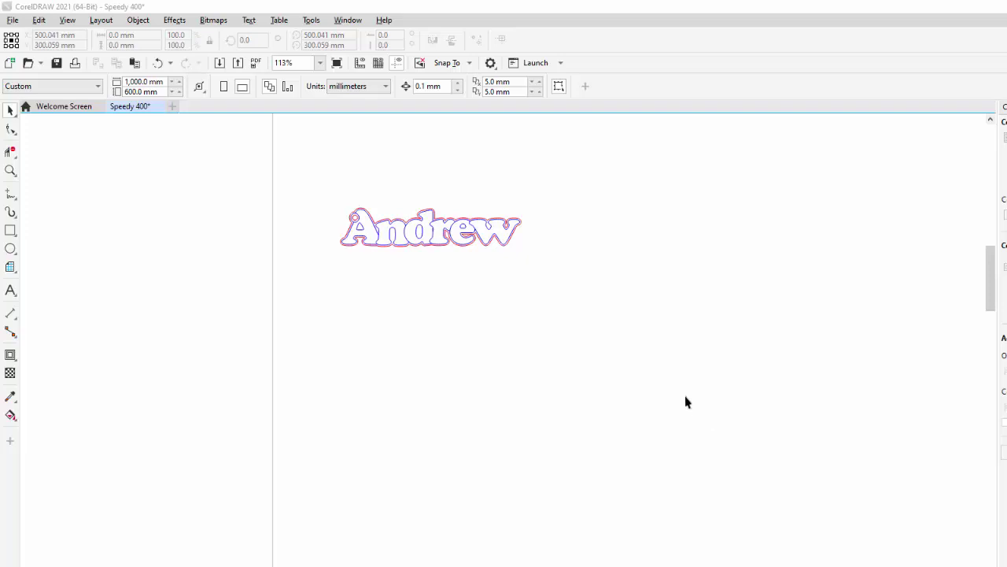
Step: Draw a rectangle below the Andrew text, then delete it
click(11, 231)
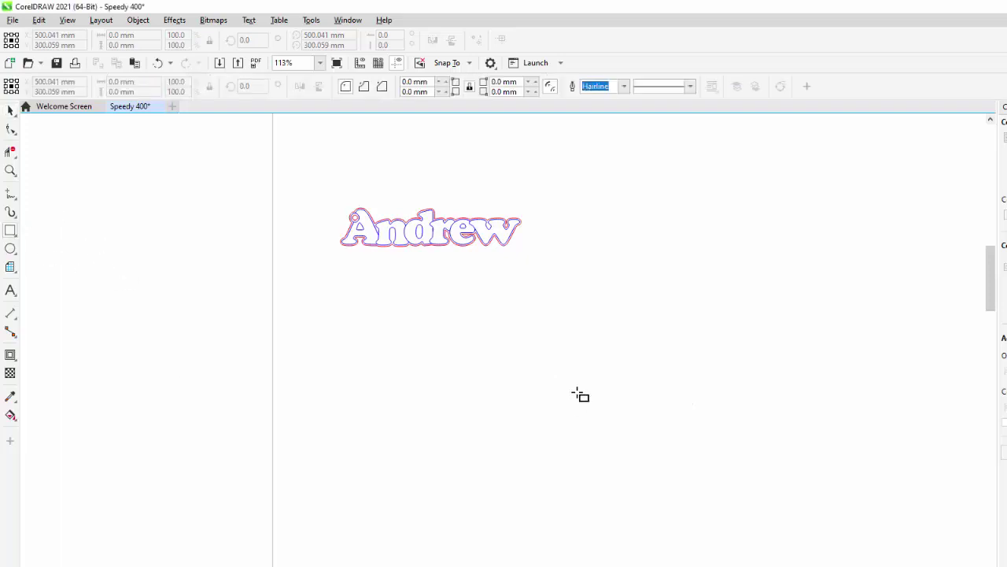
drag(368, 299, 513, 388)
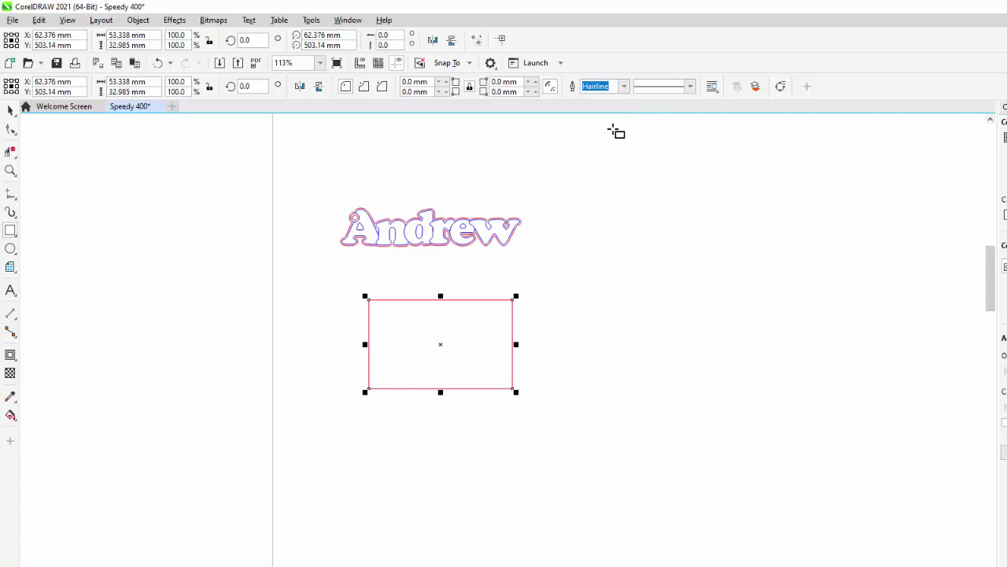
key(Delete)
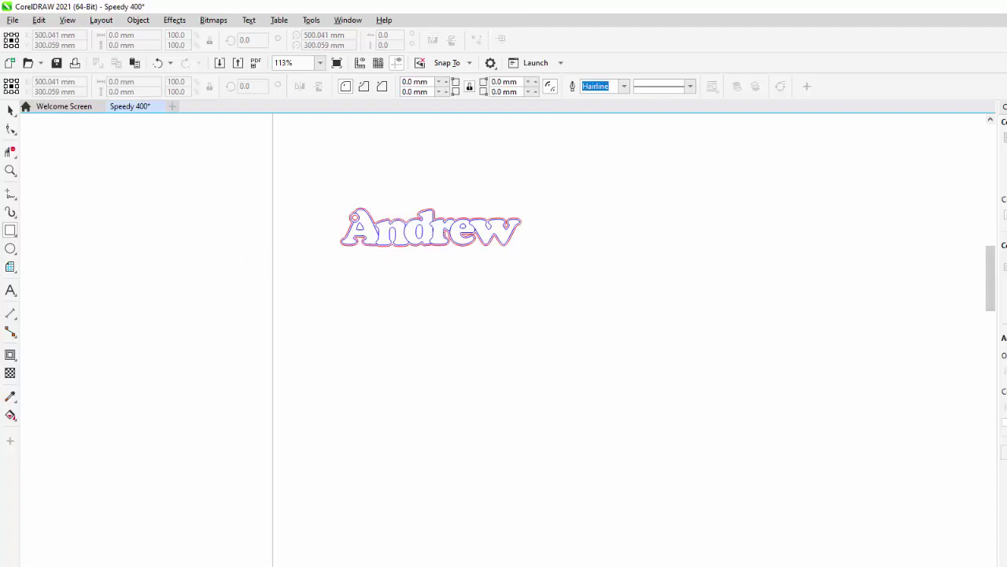
Step: Draw a paragraph text frame below Andrew and type Profilio
click(10, 291)
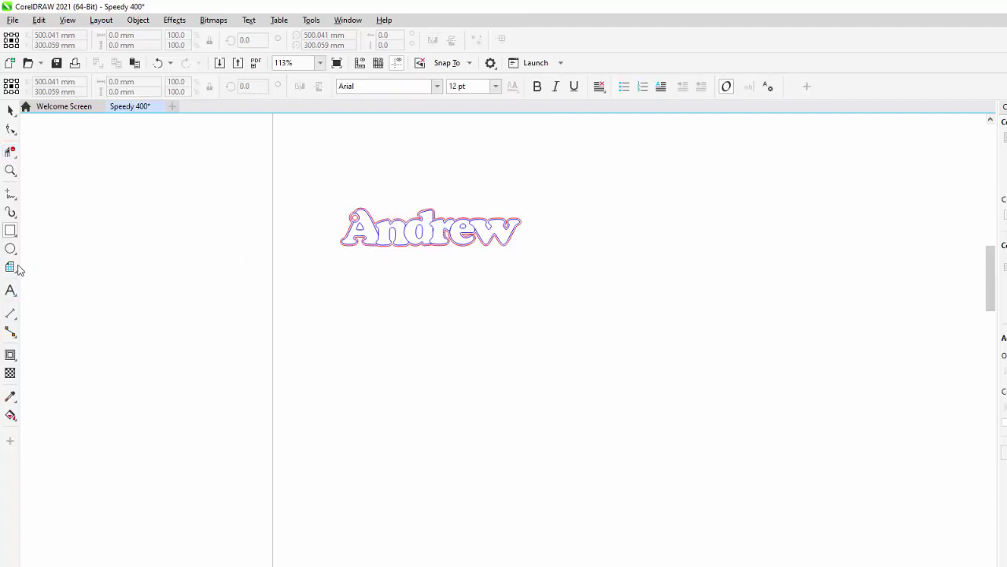
drag(332, 289, 581, 391)
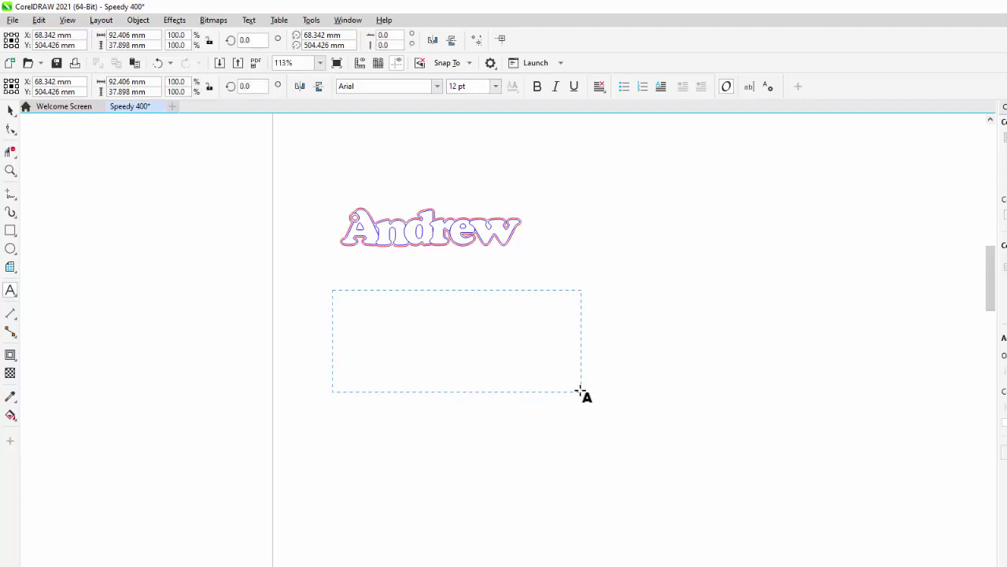
text(Profilio)
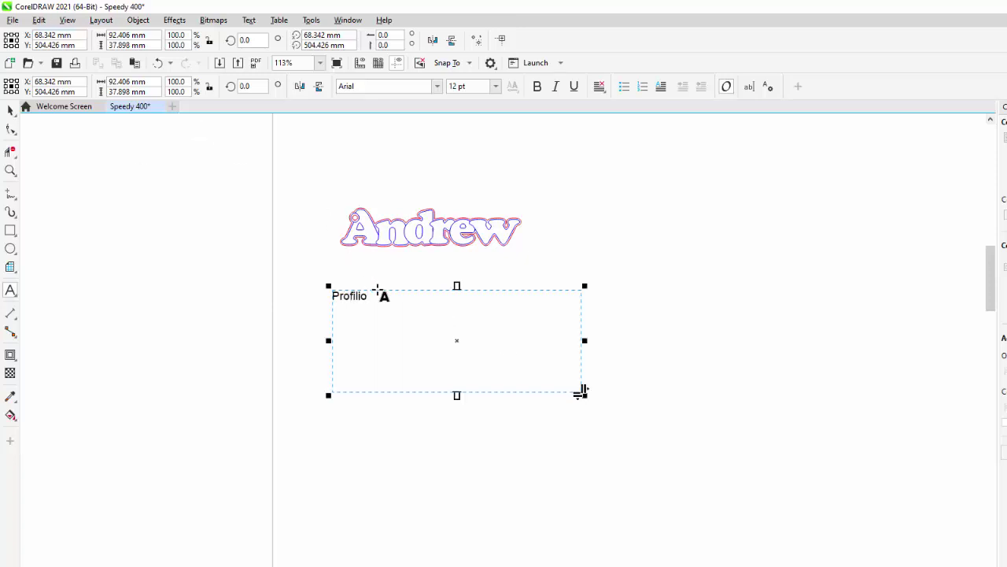
Step: Set Profilio's font to Cooper Black at 48 pt
drag(367, 297, 314, 304)
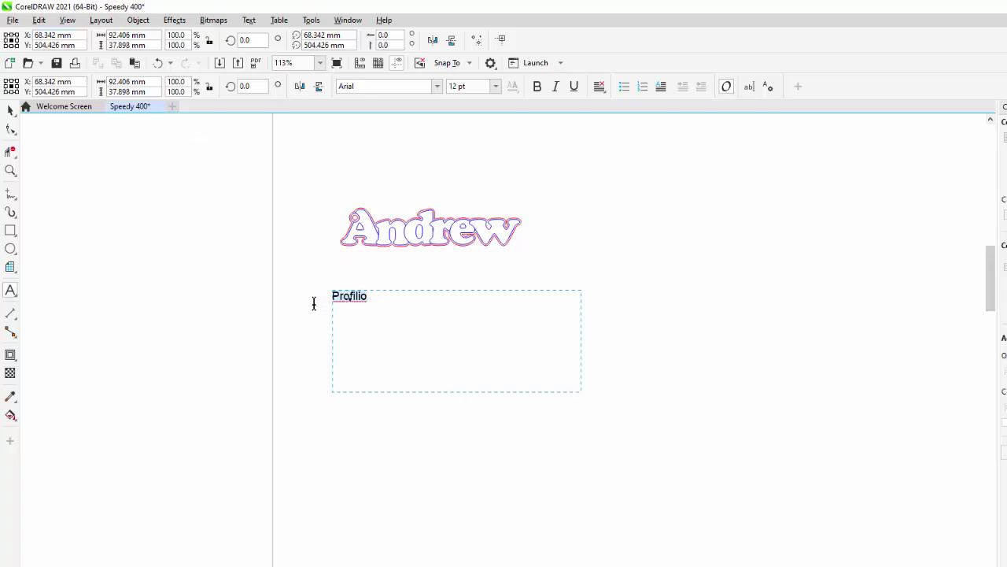
click(427, 87)
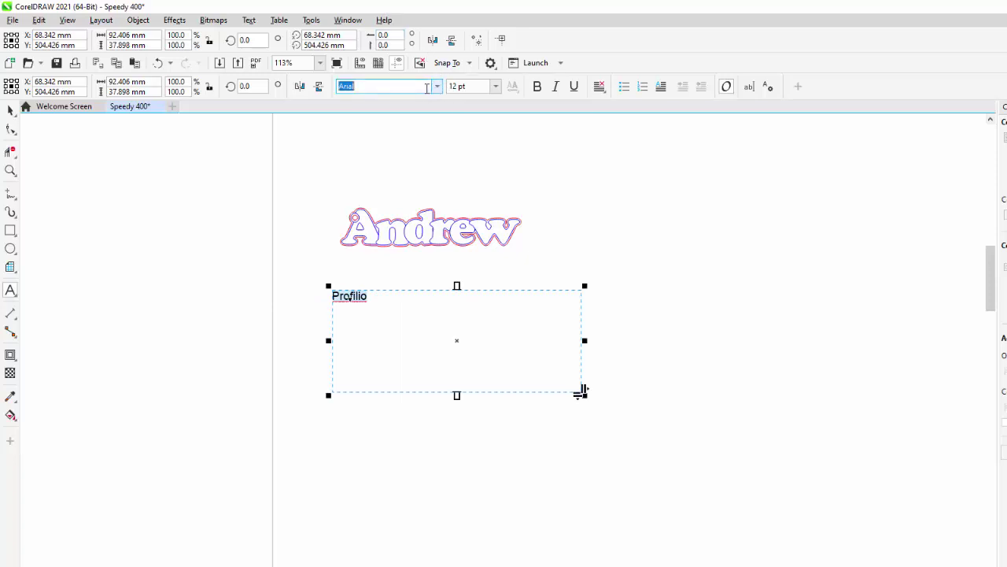
text(Cooper Black)
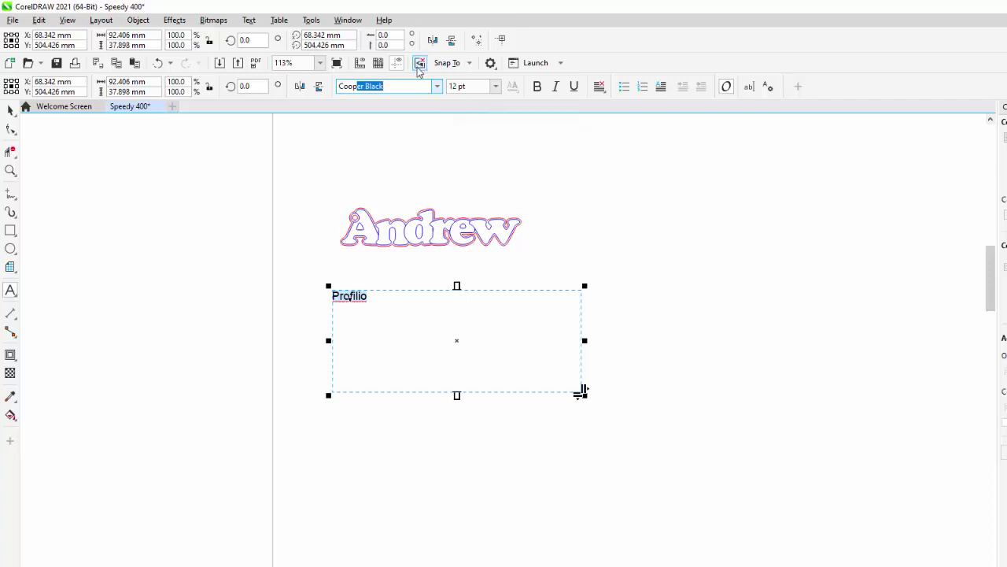
key(Return)
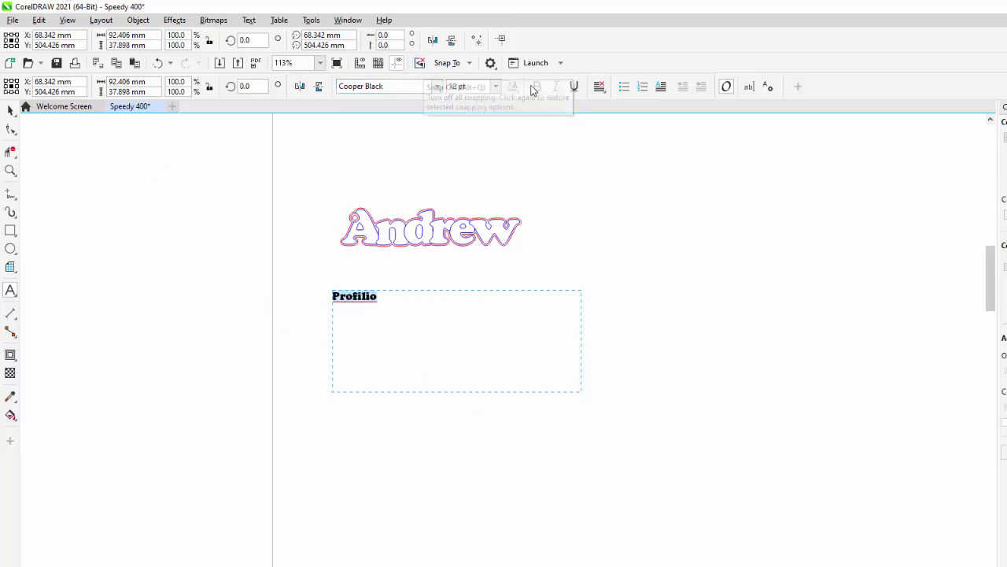
click(495, 86)
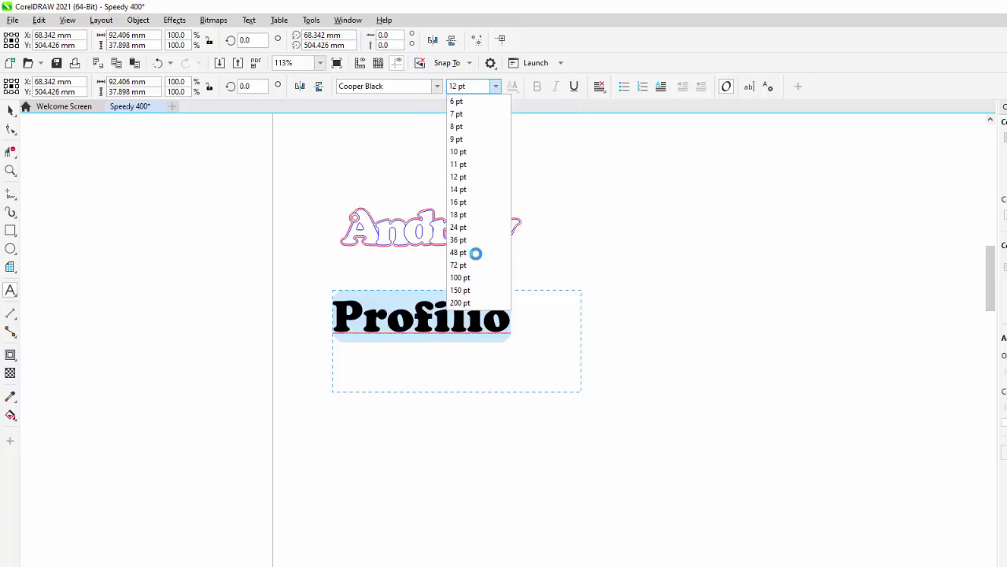
click(475, 252)
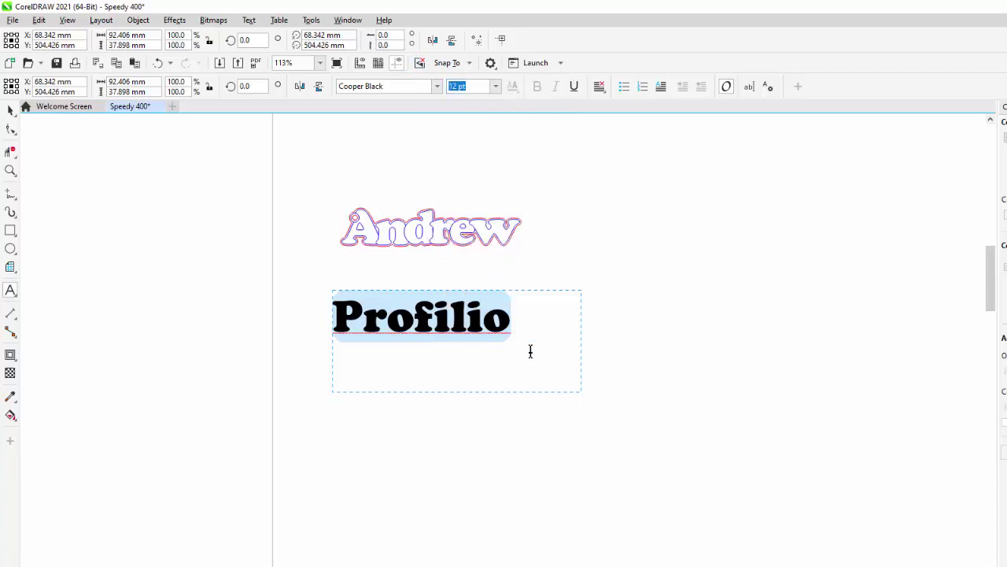
Step: Make the text frame narrower and shorter, then select it
click(512, 319)
drag(583, 393, 610, 374)
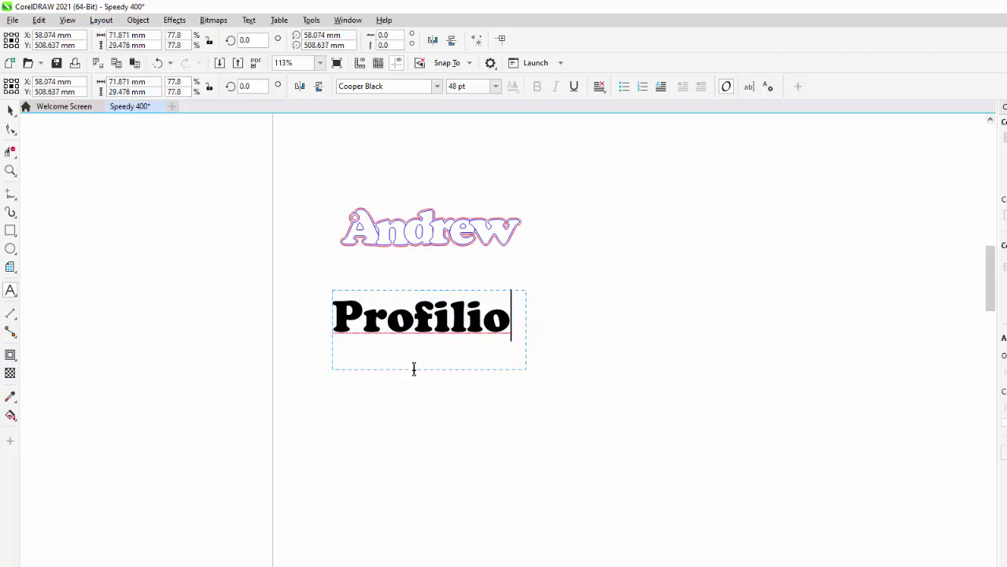
drag(429, 371, 443, 342)
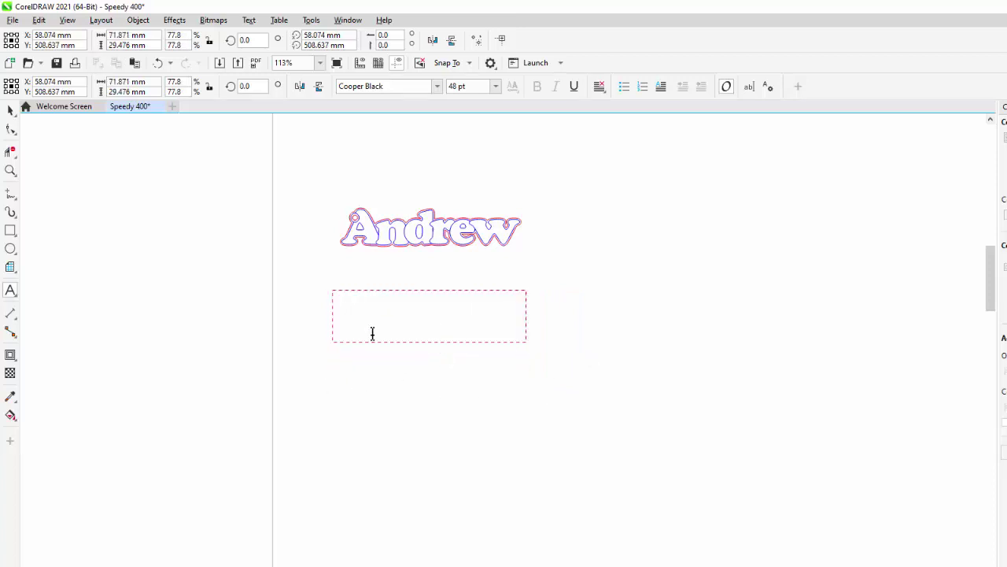
click(433, 338)
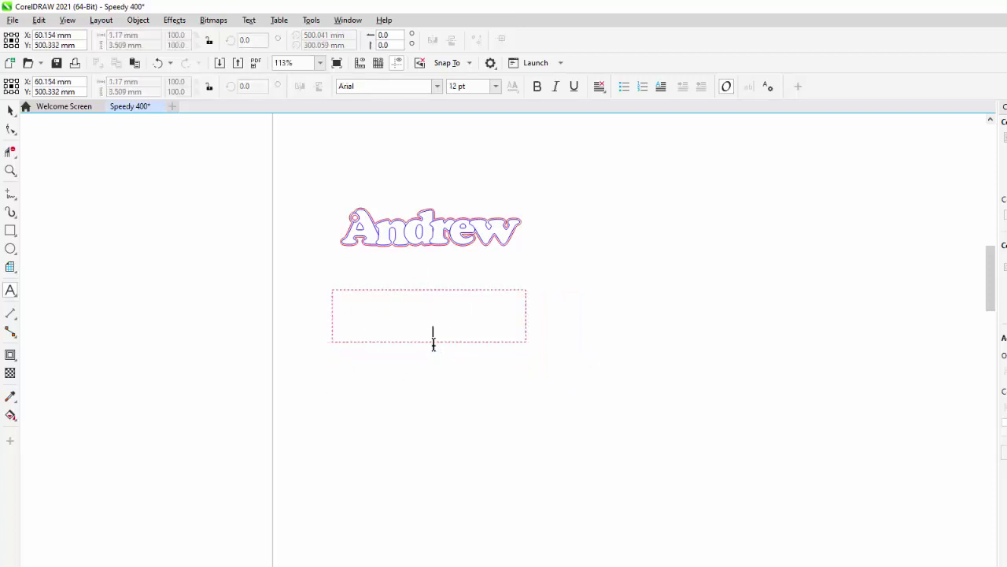
Step: With the Pick tool, extend the frame's bottom edge until the whole word Profilio shows
key(space)
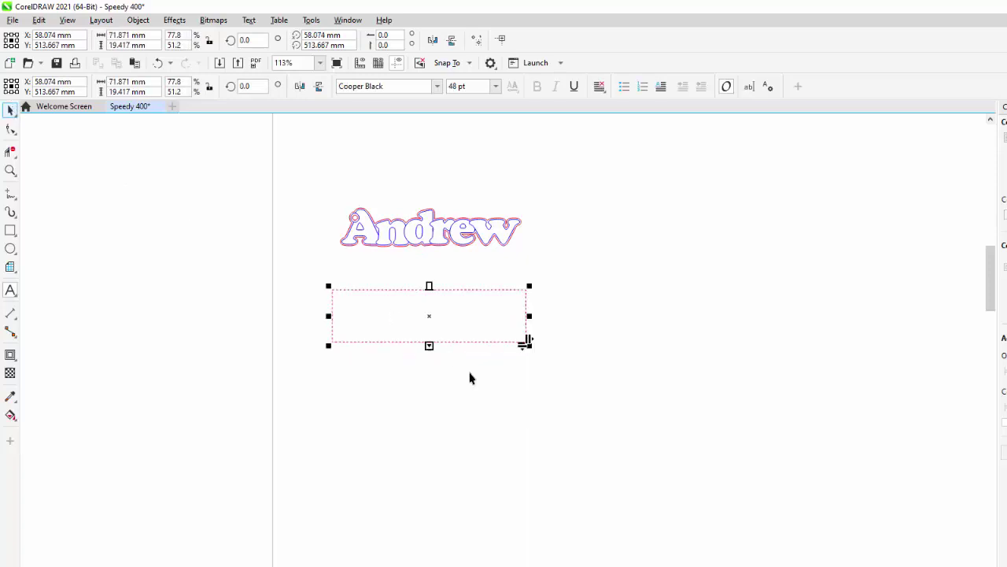
drag(431, 344, 436, 352)
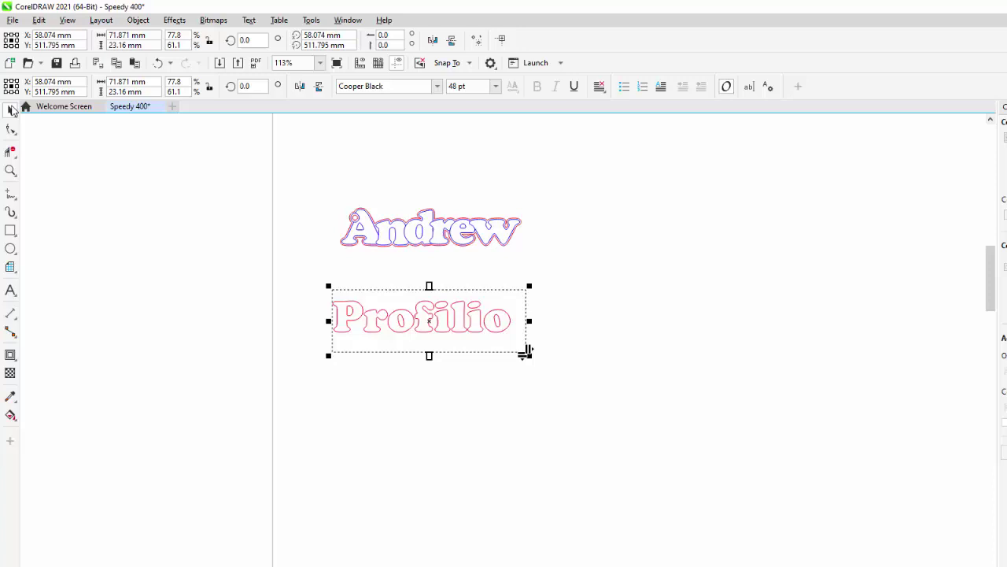
click(433, 344)
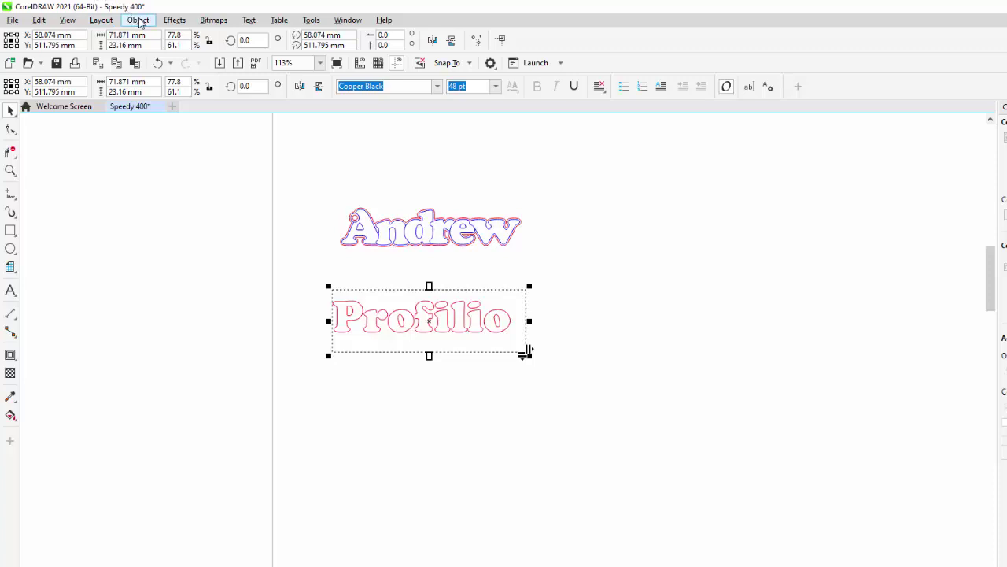
Step: Break Profilio apart into separate letters and convert the P to curves
click(139, 20)
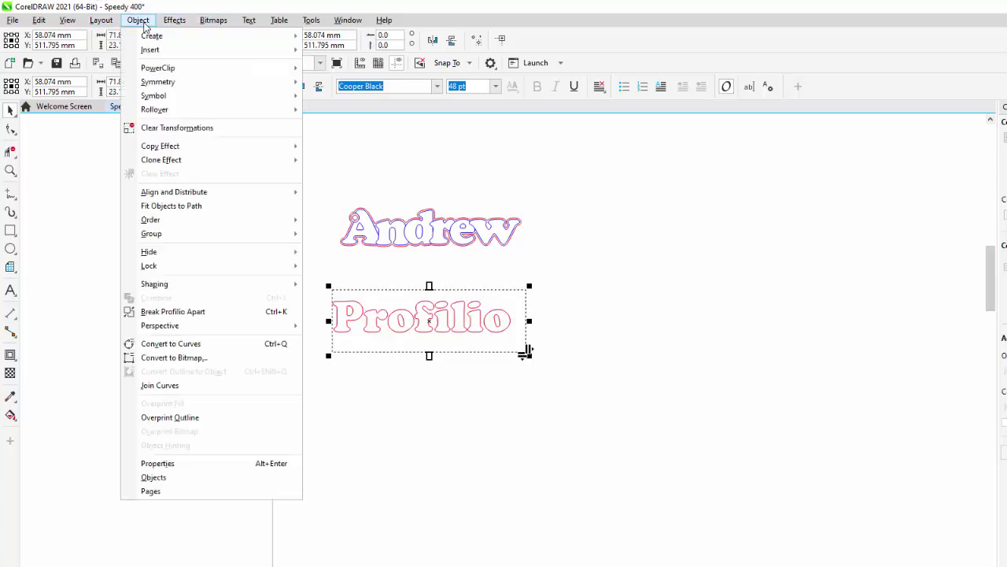
click(181, 313)
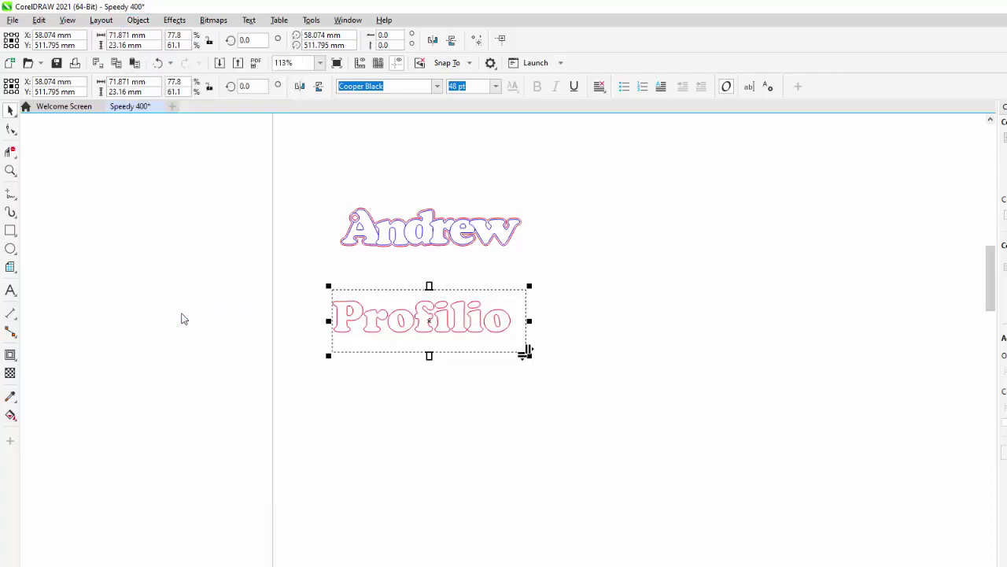
click(137, 20)
click(172, 107)
click(174, 19)
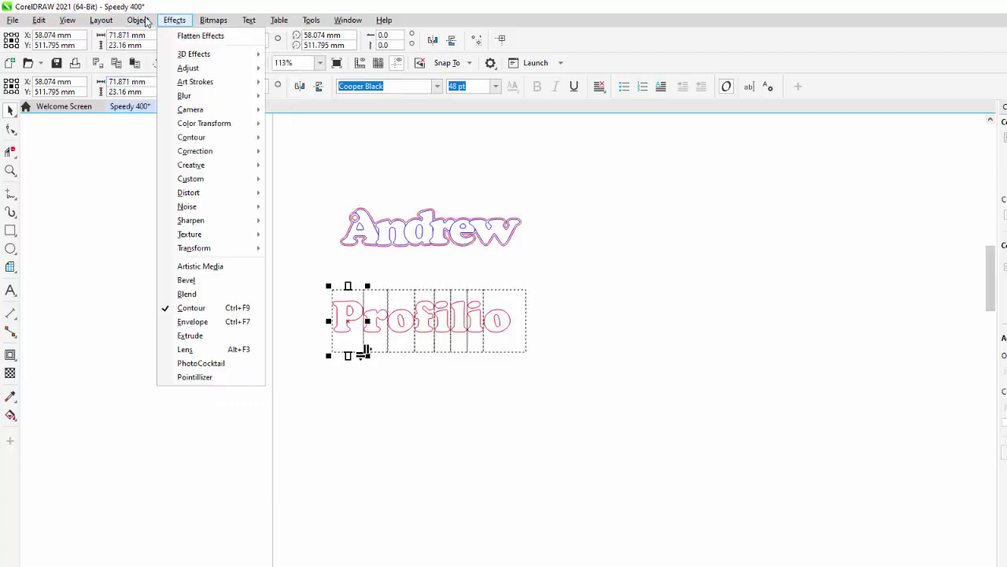
mouse_move(140, 21)
click(175, 345)
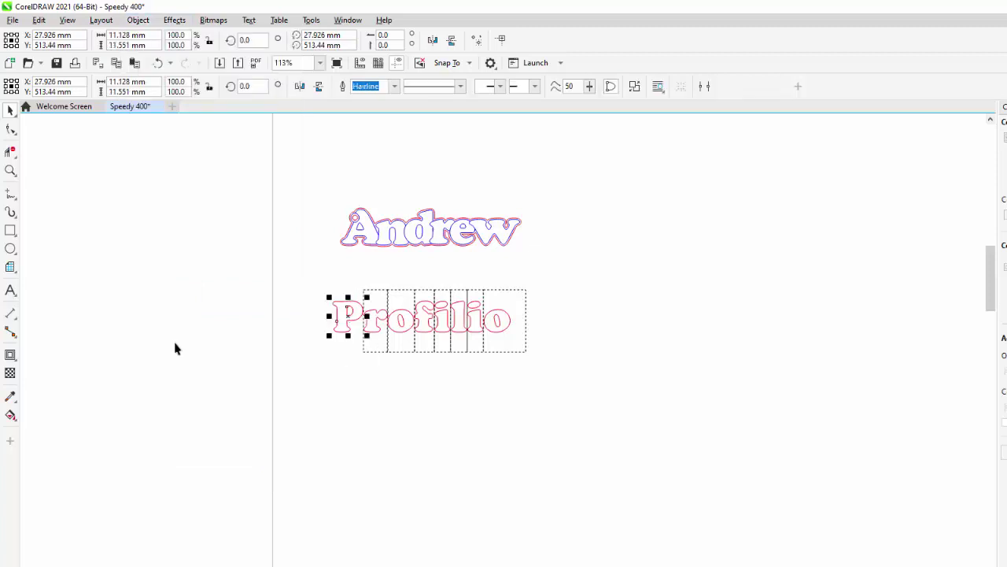
Step: Marquee-select all the Profilio letters and convert them to curves
drag(309, 266, 587, 397)
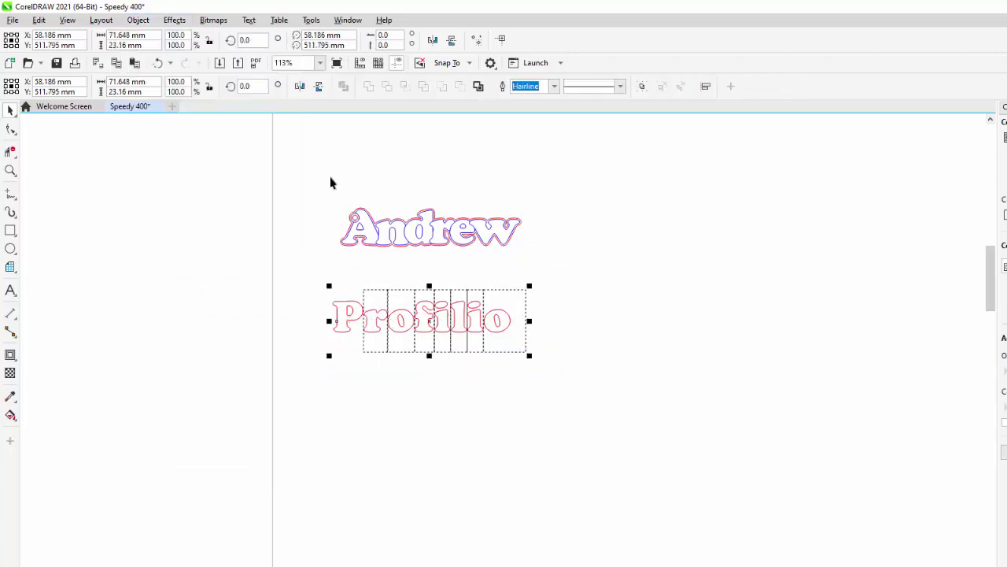
click(146, 22)
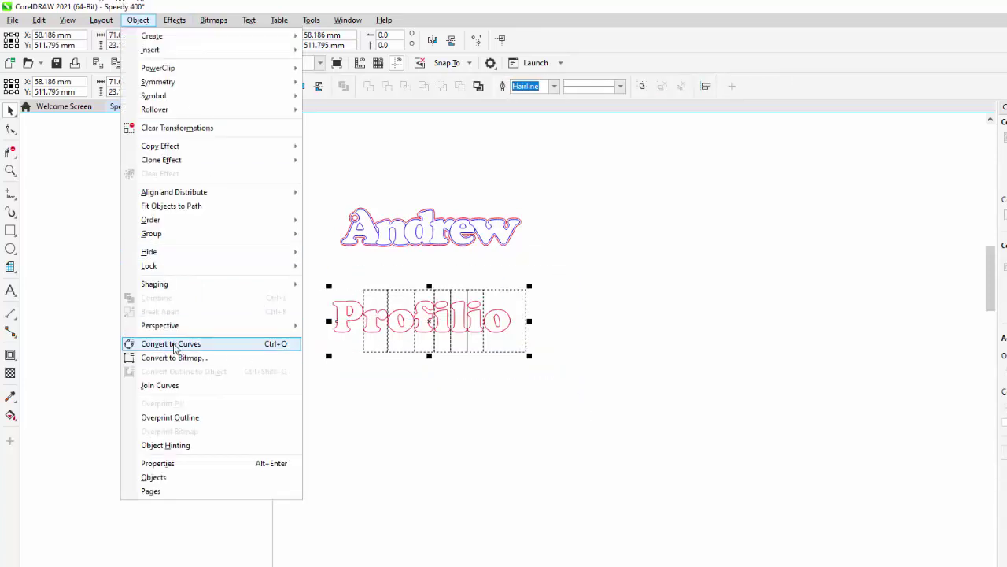
click(175, 345)
scroll(464, 303, up, 2)
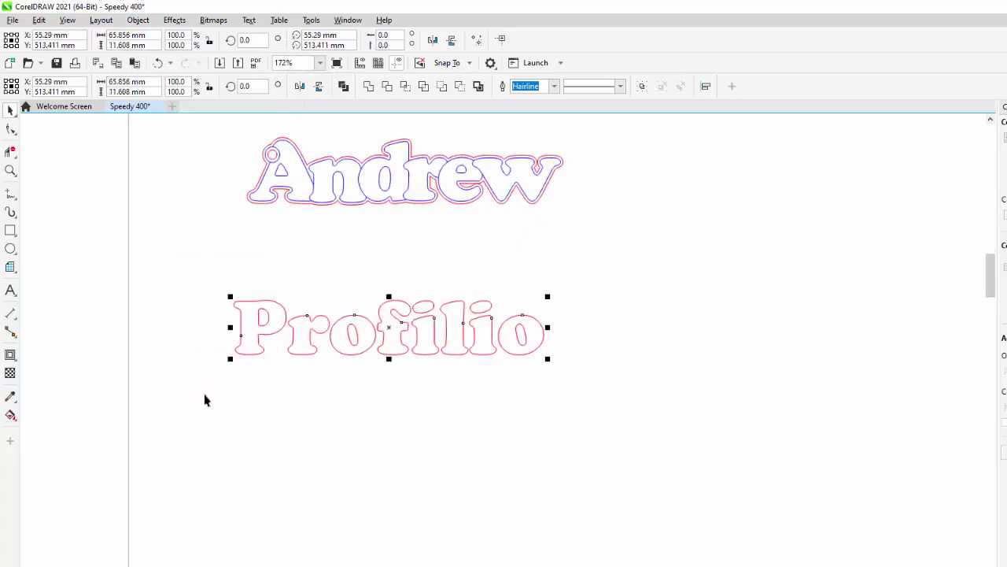
click(324, 333)
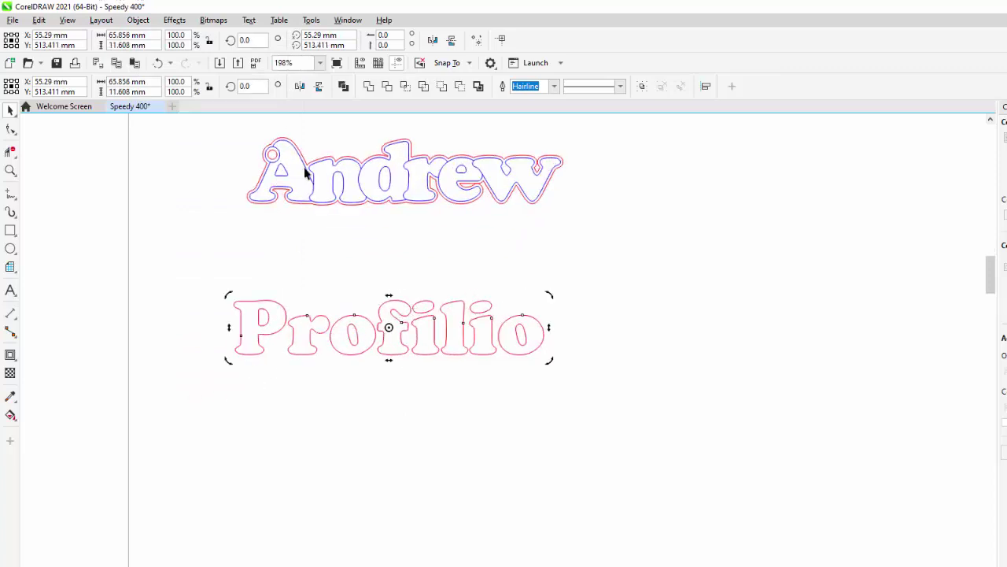
Step: Nudge the r, first o and f left so each overlaps the preceding letter
click(266, 260)
click(292, 322)
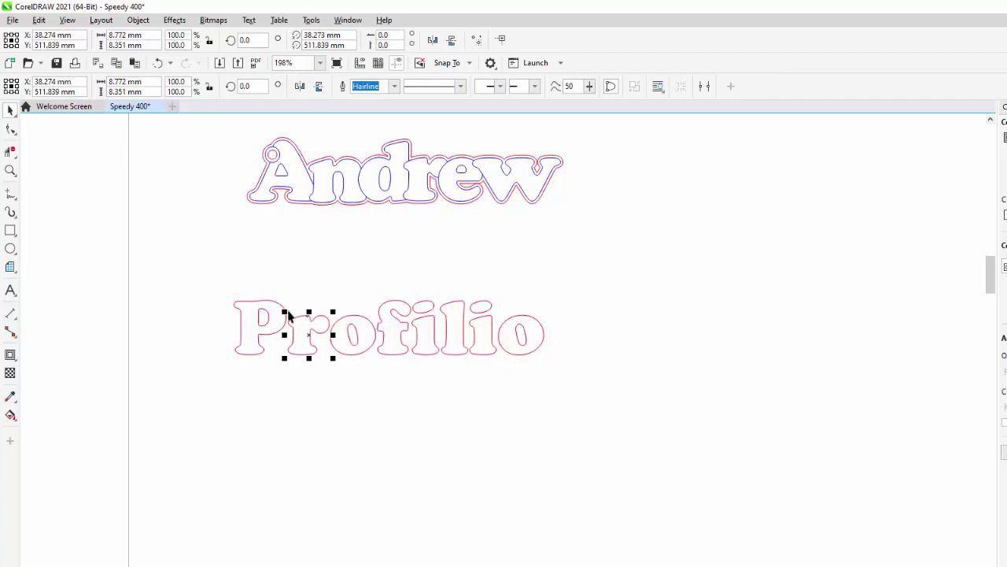
key(Left)
key(Left)
key(Left)
key(Left)
key(Left)
key(Left)
key(Left)
key(Left)
key(Left)
key(Left)
key(Left)
key(Left)
key(Left)
key(Left)
key(Left)
key(Left)
key(Left)
key(Left)
key(Left)
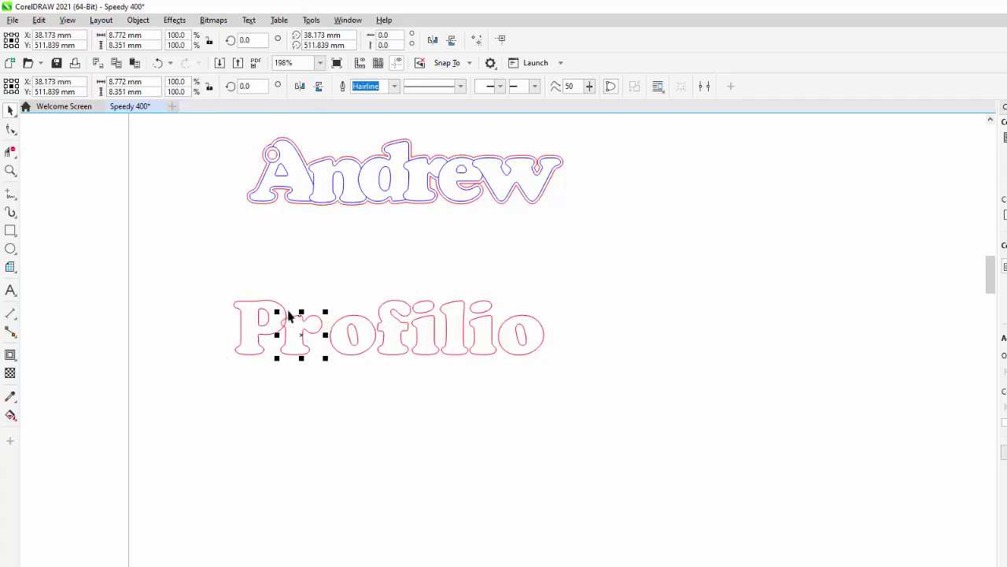
key(Left)
key(Left)
key(Left)
key(Left)
key(Left)
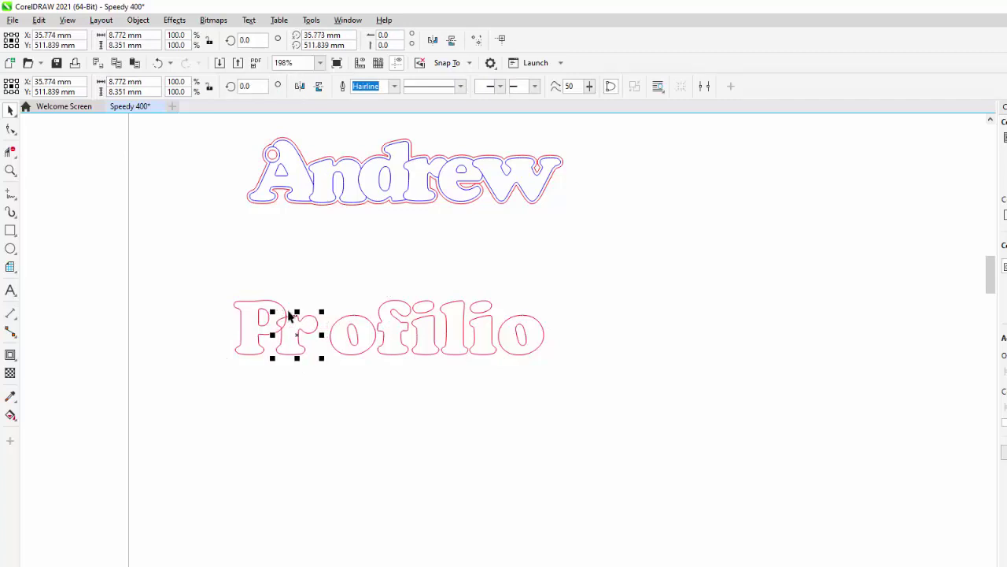
drag(332, 282, 372, 366)
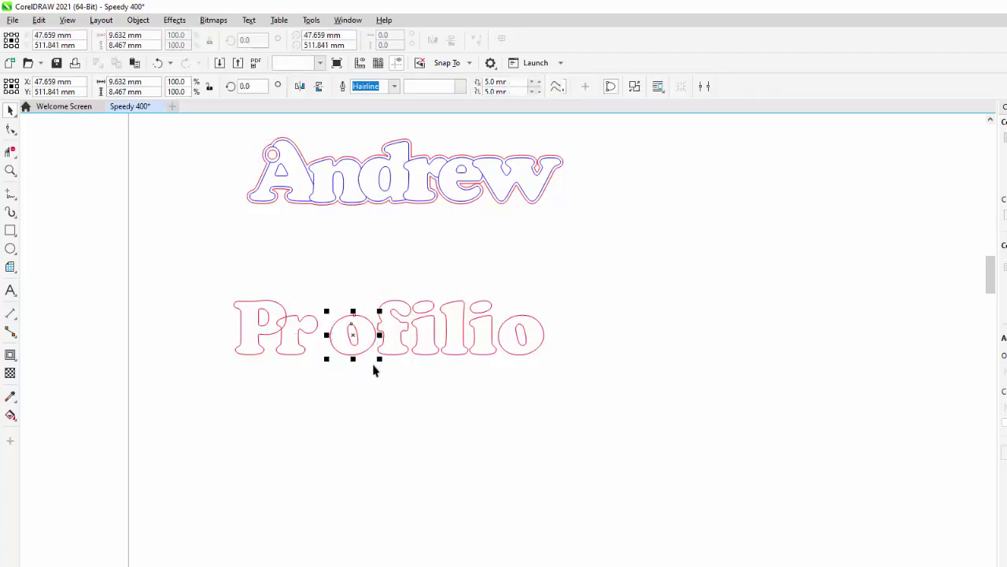
key(Left)
key(Left)
key(Left)
key(Left)
key(Left)
key(Left)
key(Left)
key(Left)
key(Left)
key(Left)
key(Left)
key(Left)
key(Left)
key(Left)
key(Left)
key(Left)
key(Left)
key(Left)
key(Left)
key(Left)
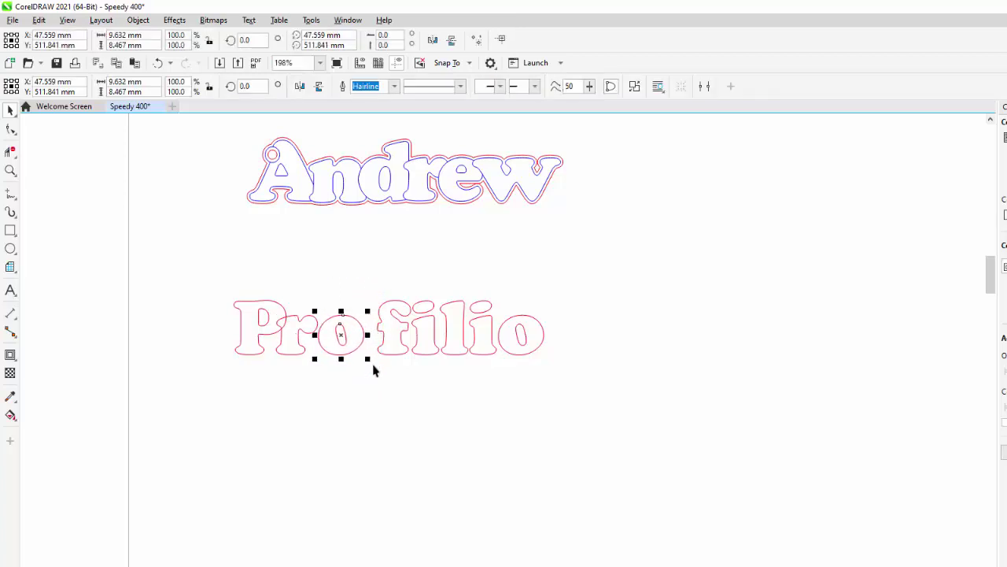
key(Left)
key(Left)
key(Left)
key(Left)
key(Left)
key(Left)
key(Left)
key(Left)
key(Left)
key(Left)
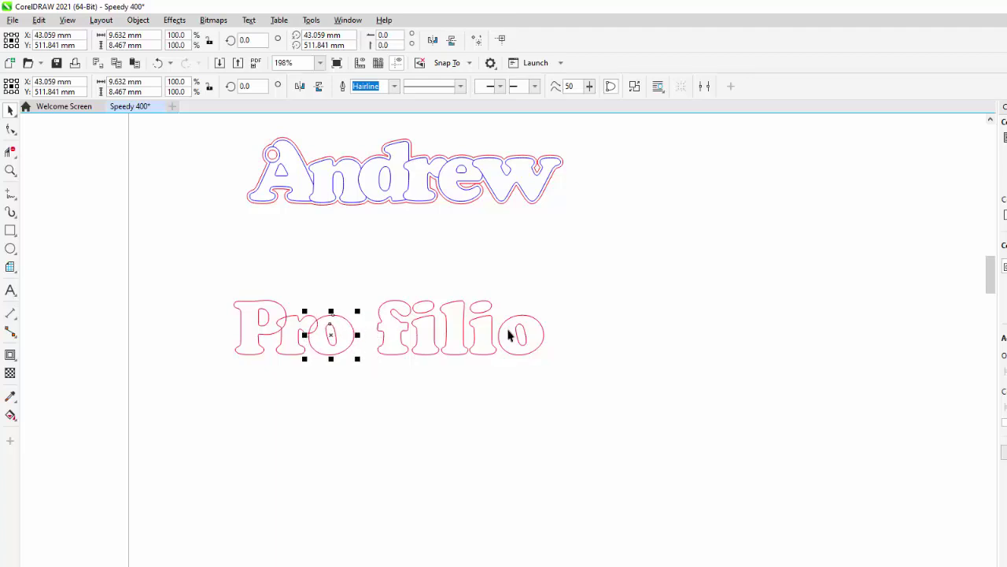
drag(360, 269, 418, 386)
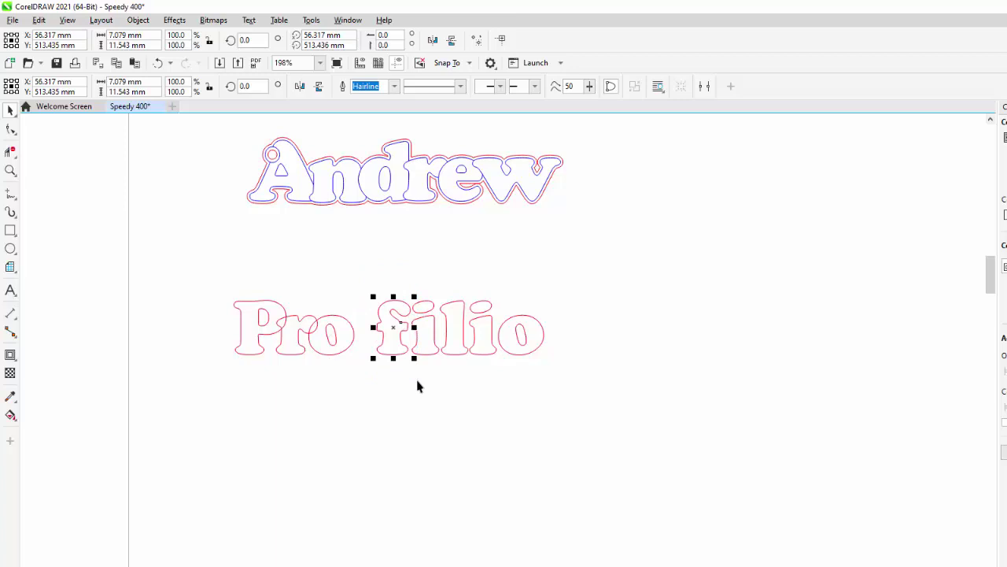
key(Left)
key(Left)
key(Left)
key(Left)
key(Left)
key(Left)
key(Left)
key(Left)
key(Left)
key(Left)
key(Left)
key(Left)
key(Left)
key(Left)
key(Left)
key(Left)
key(Left)
key(Left)
key(Left)
key(Left)
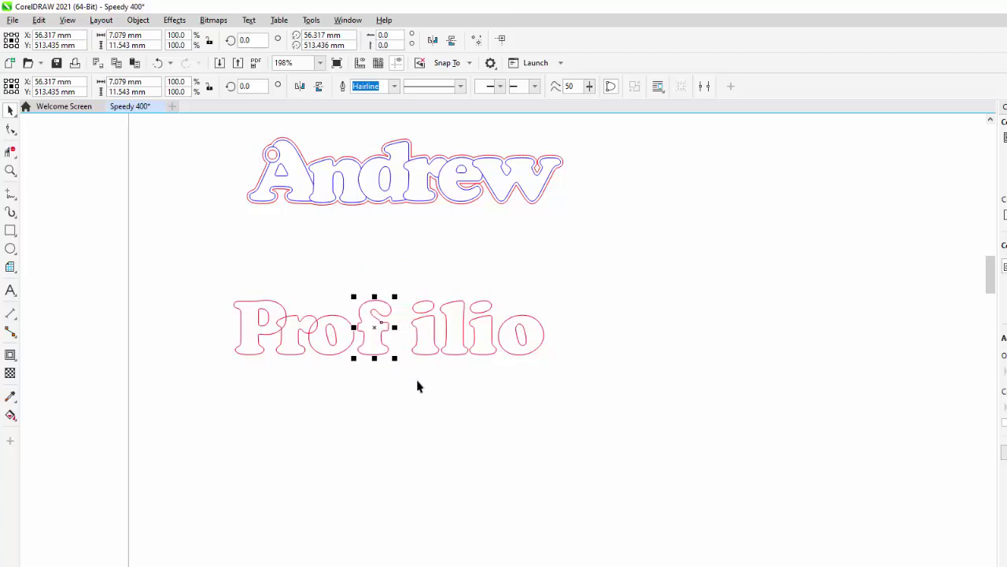
key(Left)
key(Left)
key(Left)
key(Left)
key(Left)
key(Left)
key(Left)
key(Left)
key(Left)
key(Left)
key(Left)
key(Left)
key(Left)
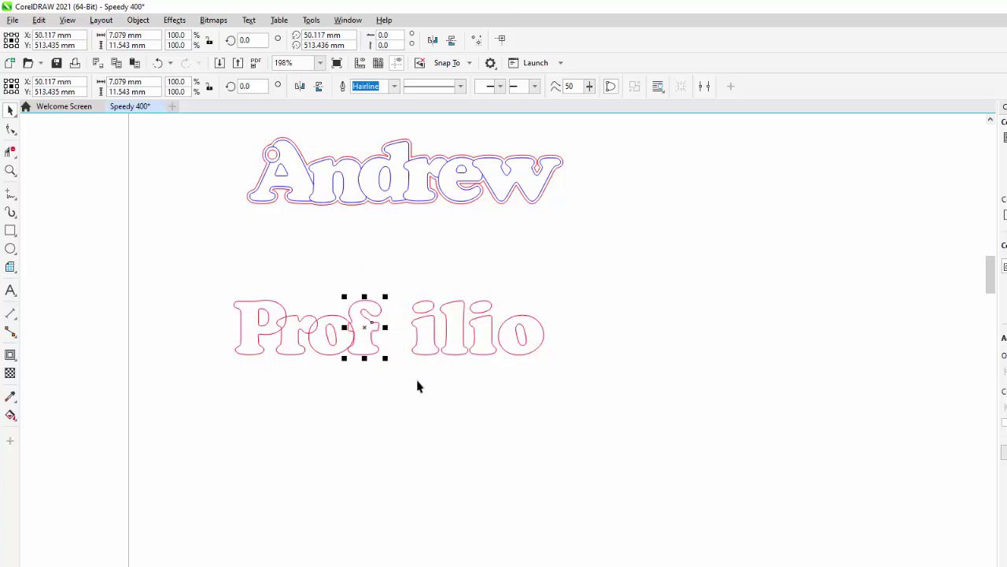
key(Left)
key(Left)
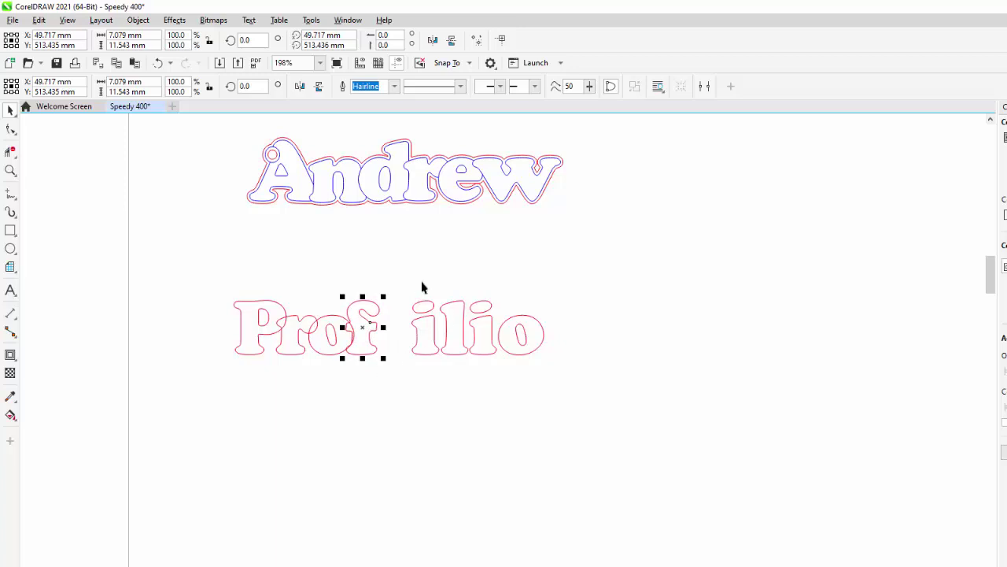
Step: Nudge the first i and the l left until each overlaps its neighbour
drag(409, 288, 444, 410)
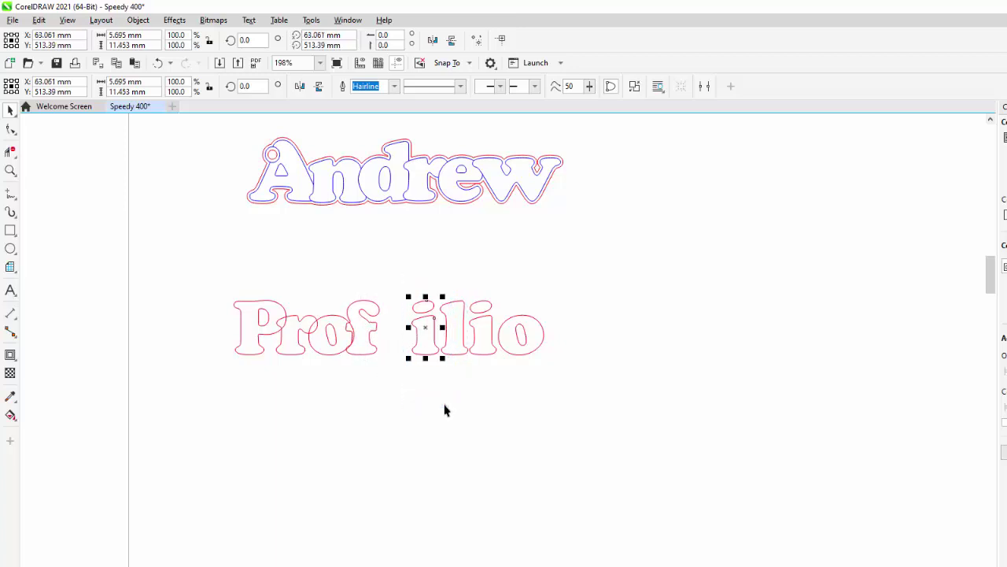
key(Left)
key(Left)
key(Left)
key(Left)
key(Left)
key(Left)
key(Left)
key(Left)
key(Left)
key(Left)
key(Left)
key(Left)
key(Left)
key(Left)
key(Left)
key(Left)
key(Left)
key(Left)
key(Left)
key(Left)
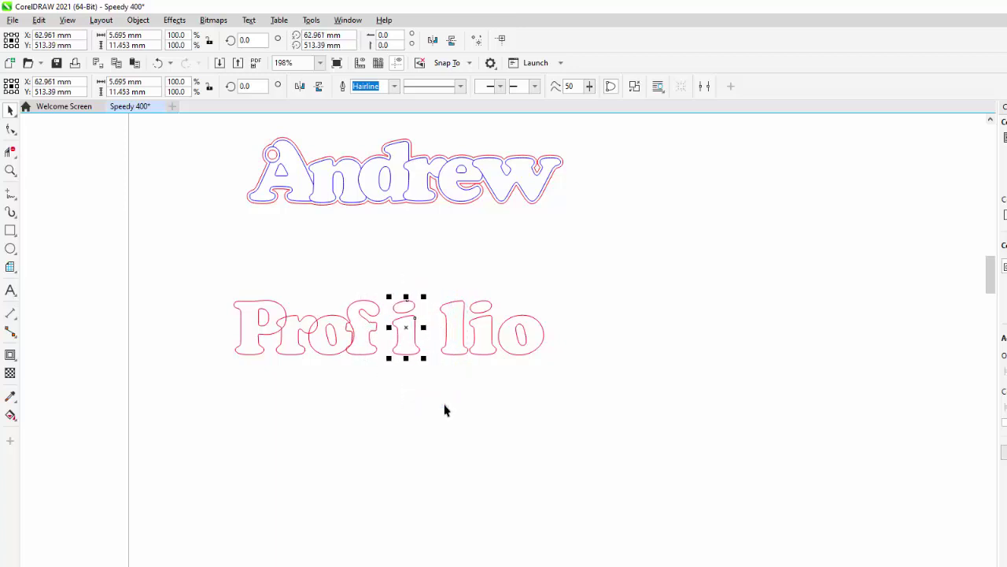
key(Left)
key(Left)
key(Left)
key(Left)
key(Left)
key(Left)
key(Left)
key(Left)
key(Left)
key(Left)
key(Left)
key(Left)
key(Left)
key(Left)
key(Left)
key(Left)
key(Left)
key(Left)
key(Left)
key(Left)
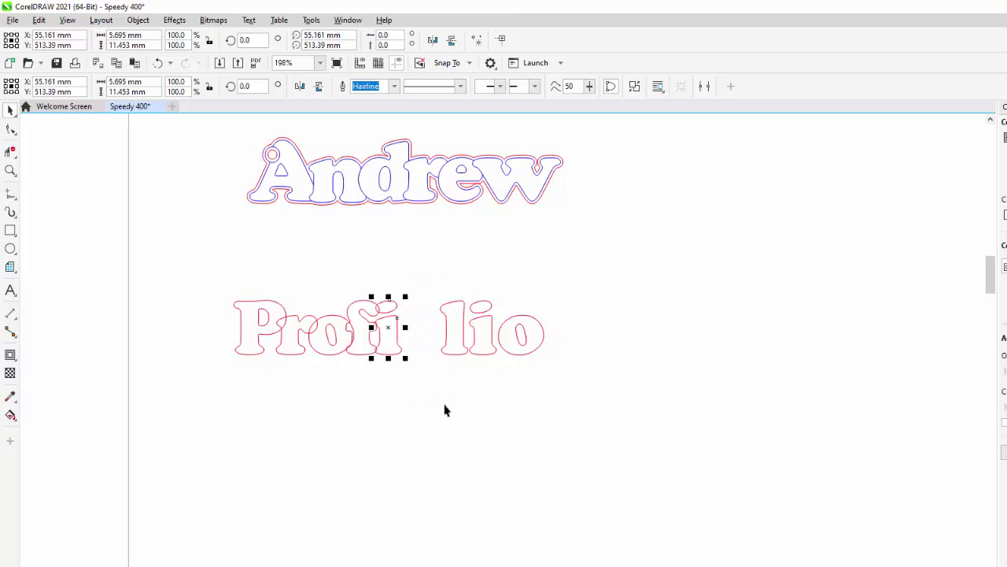
key(Left)
drag(424, 273, 479, 401)
key(Left)
key(Left)
key(Left)
key(Left)
key(Left)
key(Left)
key(Left)
key(Left)
key(Left)
key(Left)
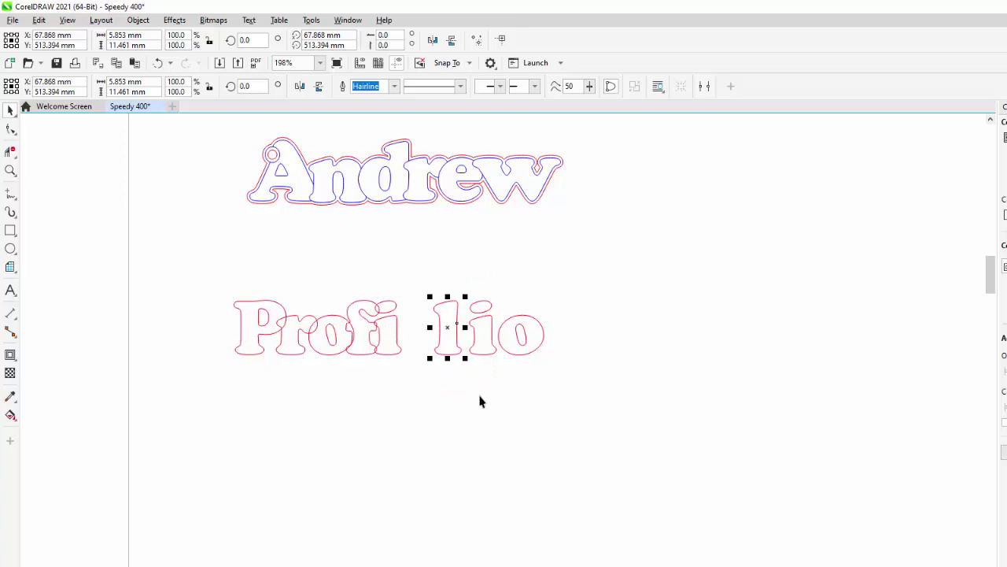
key(Left)
key(Left)
key(Left)
key(Left)
key(Left)
key(Left)
key(Left)
key(Left)
key(Left)
key(Left)
key(Left)
key(Left)
key(Left)
key(Left)
key(Left)
key(Left)
key(Left)
key(Left)
key(Left)
key(Left)
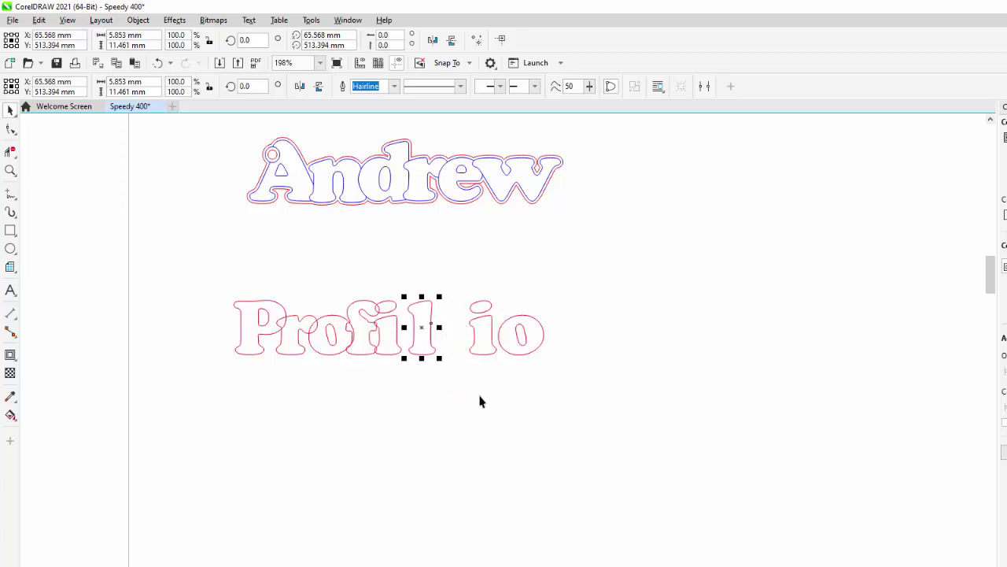
key(Left)
key(Left)
key(Left)
key(Left)
key(Left)
key(Left)
key(Left)
key(Left)
key(Left)
key(Left)
key(Left)
key(Left)
key(Left)
key(Left)
key(Left)
key(Left)
key(Left)
key(Left)
key(Left)
key(Left)
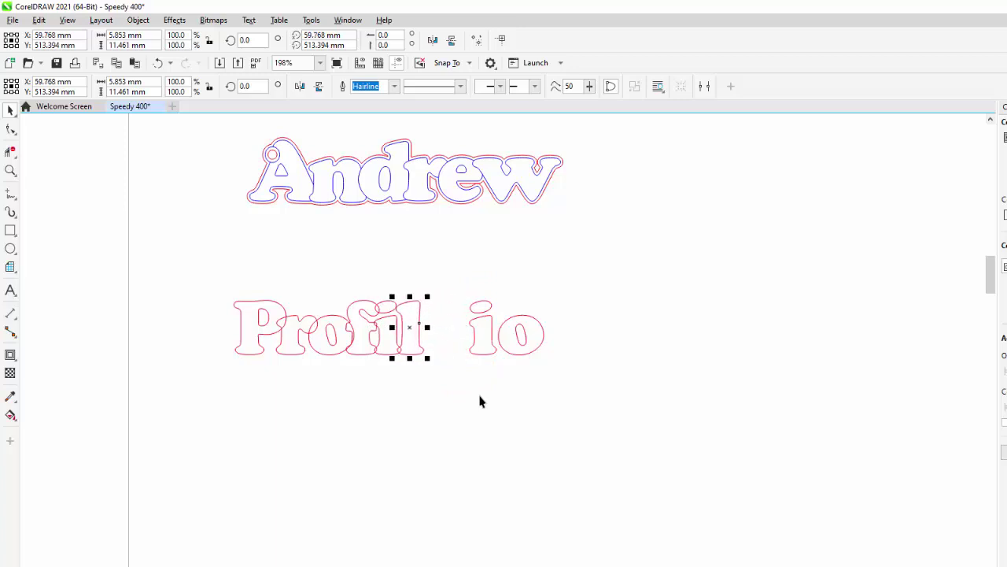
Step: Slide the last i against the l and the final o against the i
drag(464, 289, 665, 425)
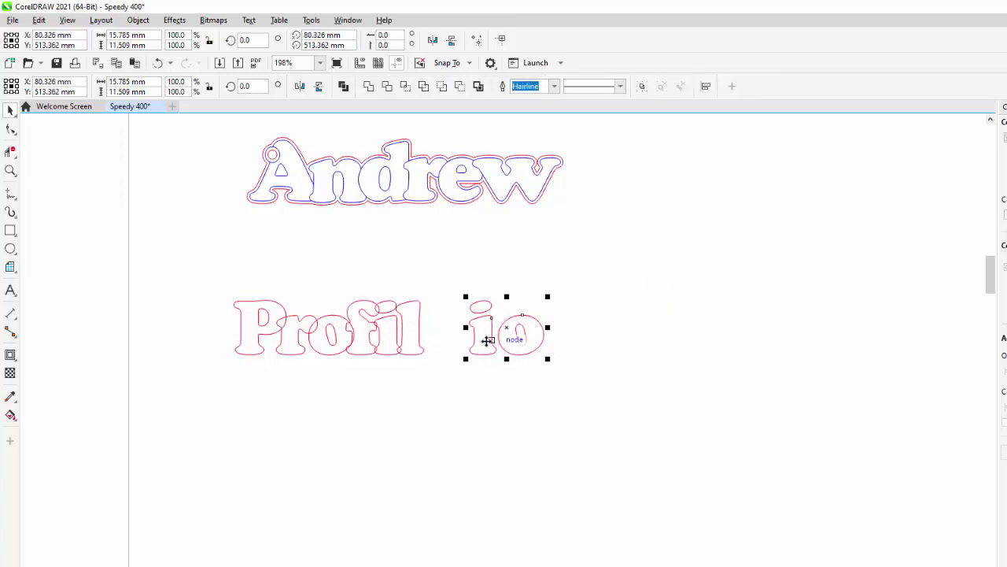
click(504, 327)
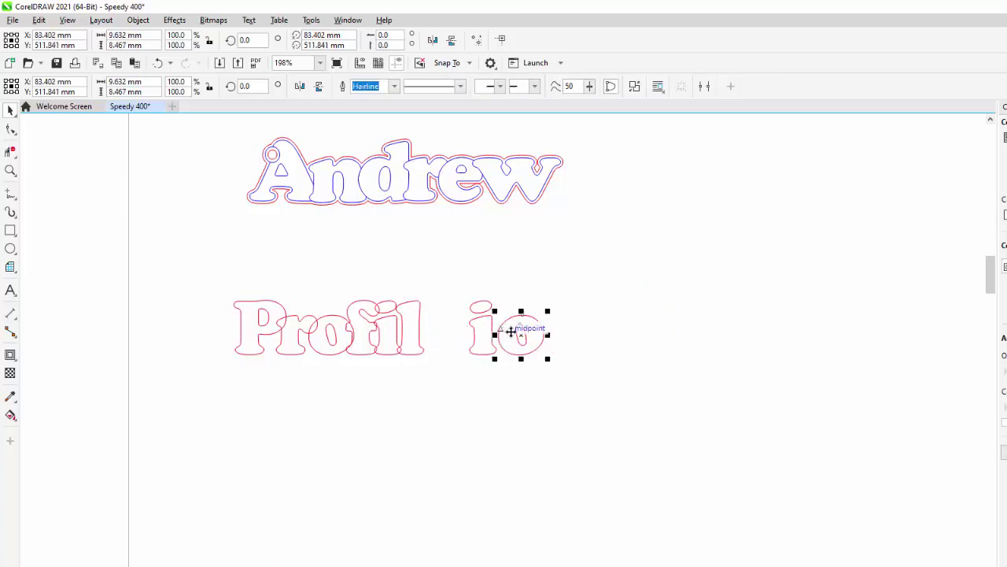
mouse_move(512, 334)
mouse_down()
mouse_move(483, 337)
mouse_move(544, 337)
mouse_move(425, 333)
mouse_move(518, 333)
mouse_up()
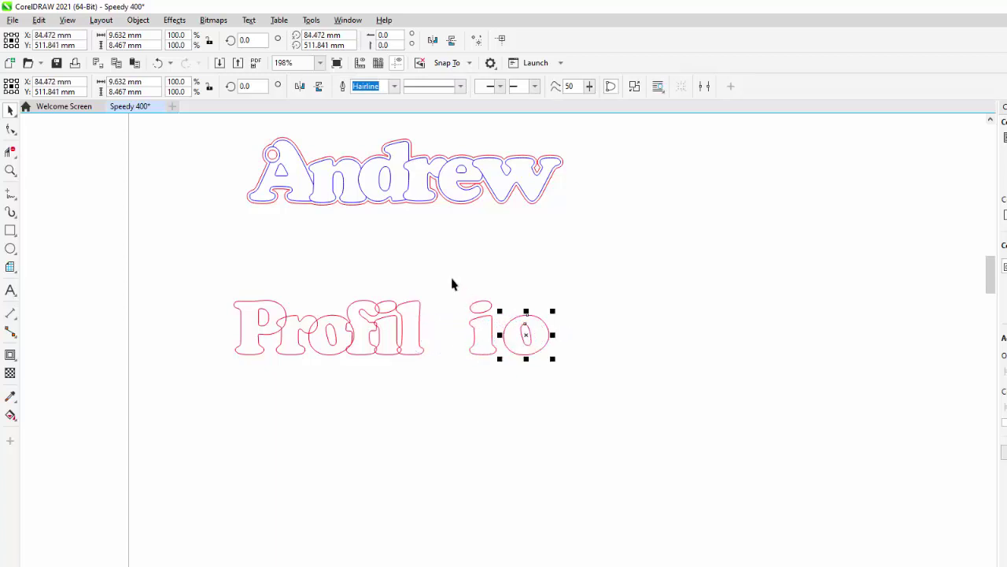
drag(452, 278, 497, 364)
drag(476, 319, 434, 328)
drag(499, 303, 575, 360)
drag(528, 333, 459, 343)
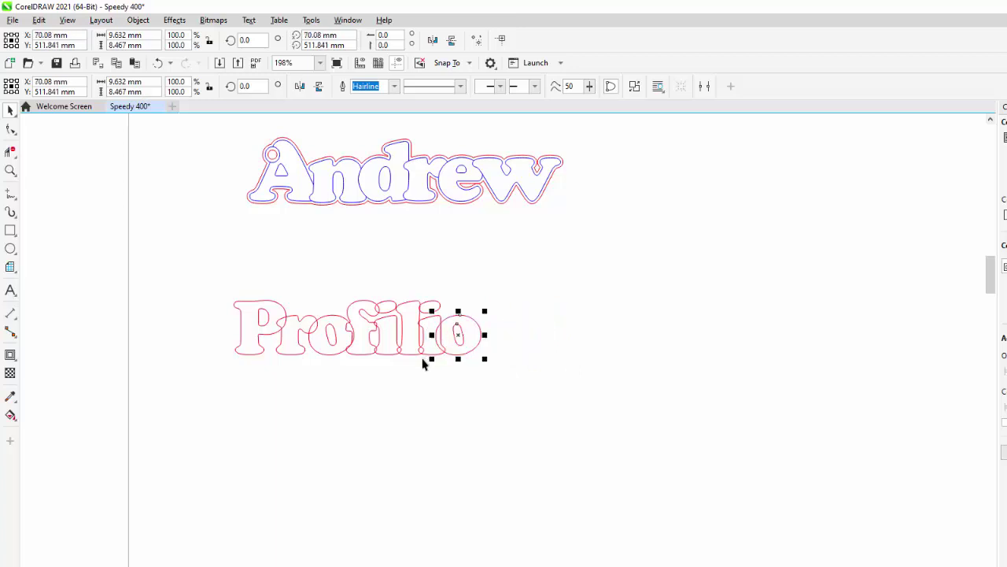
click(194, 288)
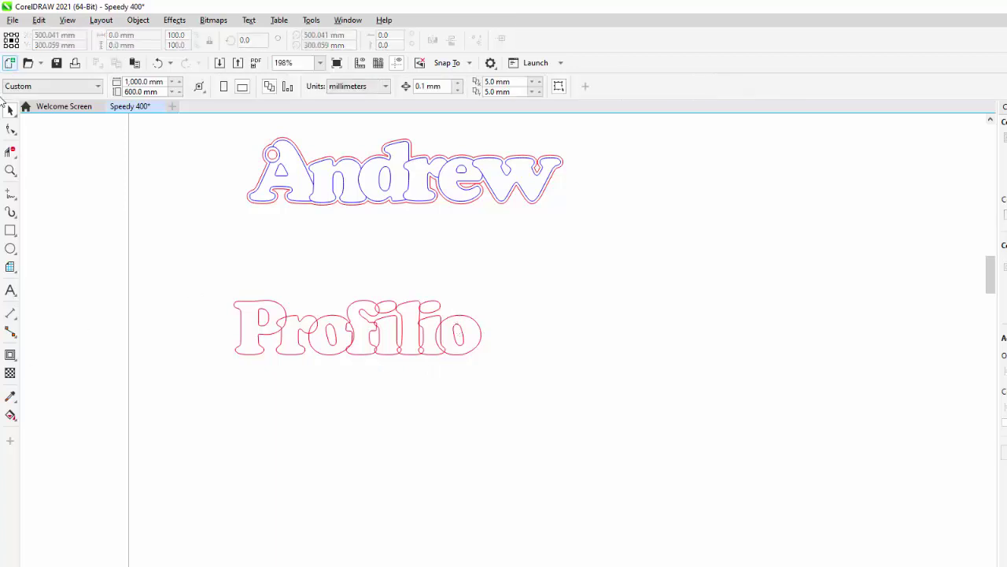
Step: Switch to the Virtual Segment Delete tool and zoom in on the letters
click(17, 162)
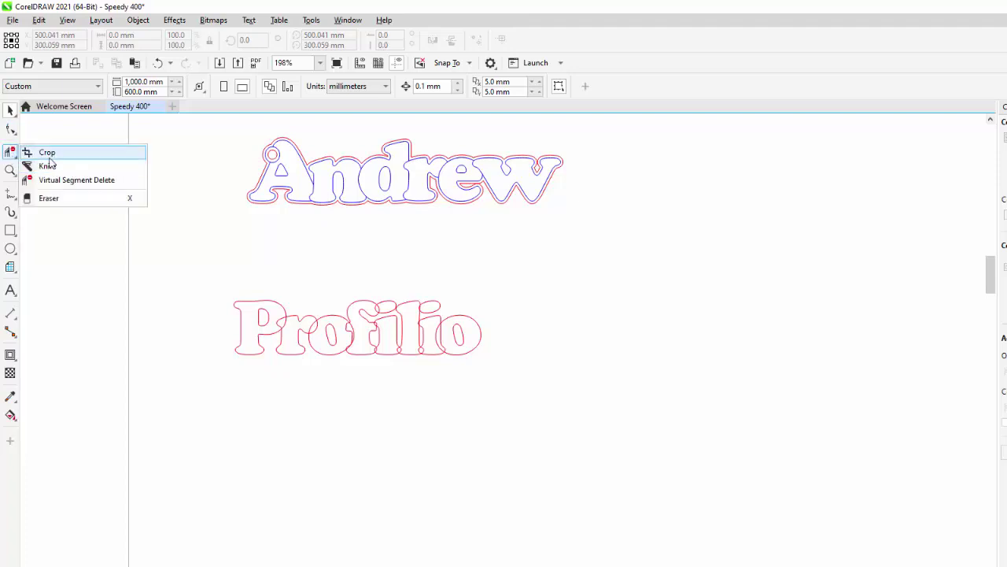
click(45, 152)
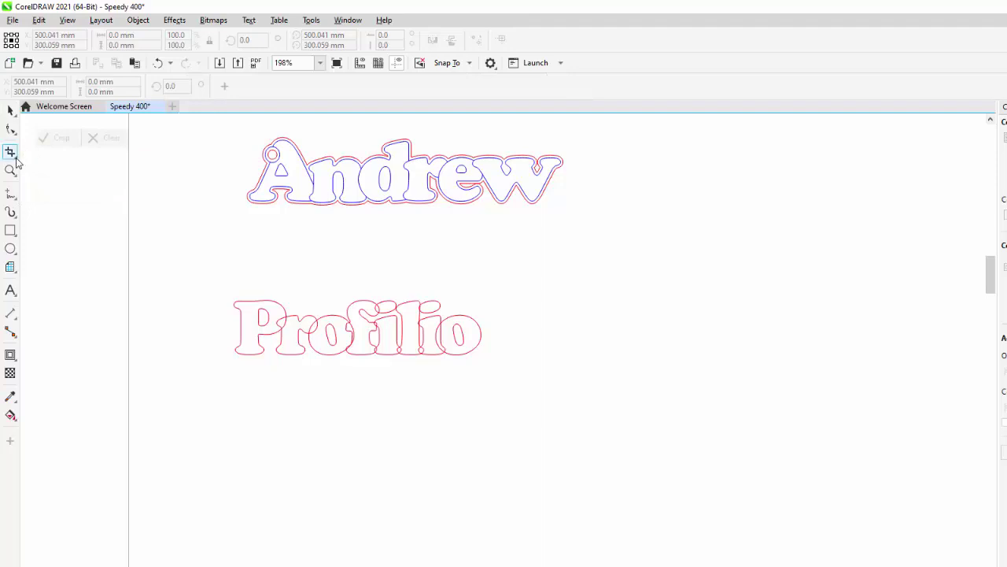
click(17, 161)
click(56, 181)
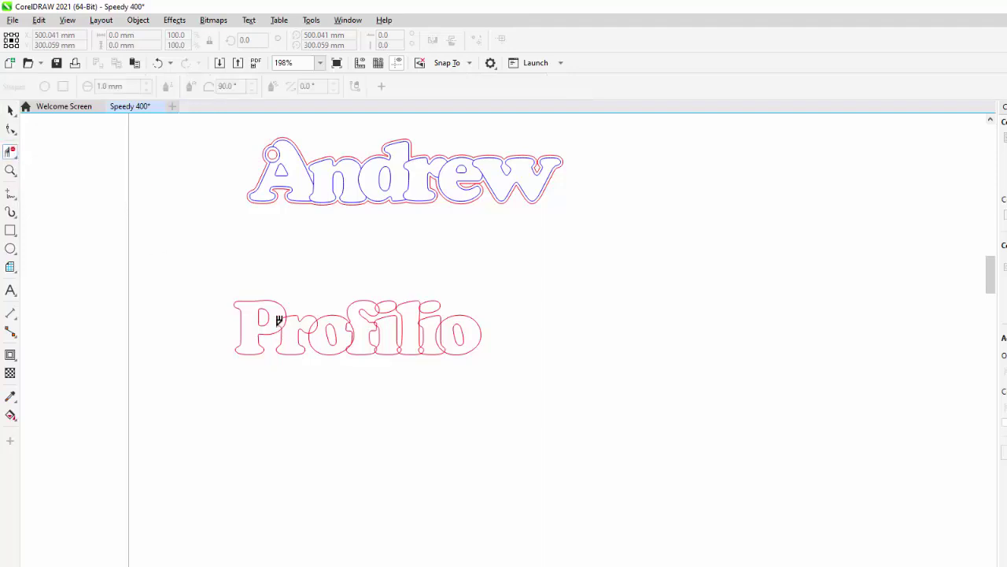
scroll(299, 305, up, 1)
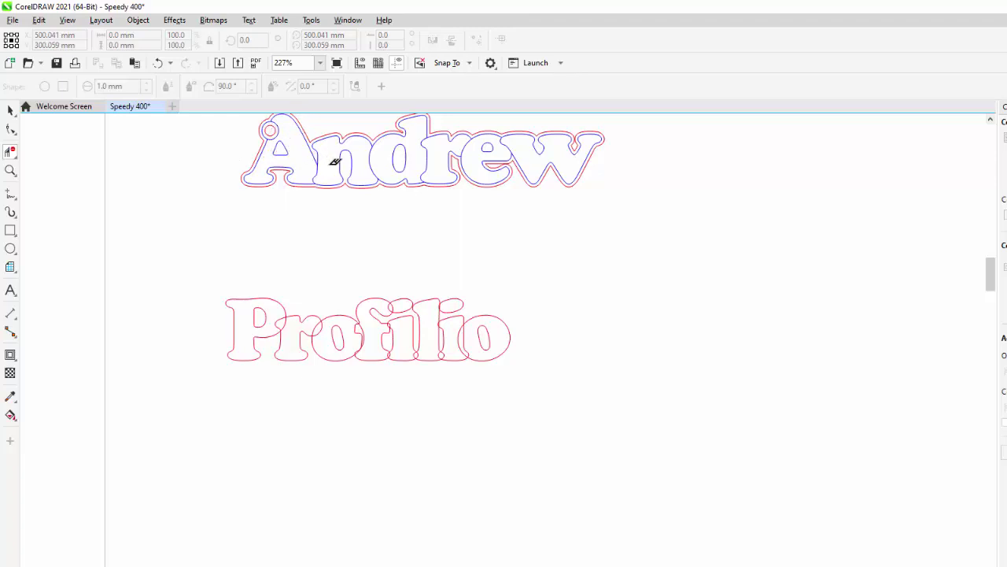
scroll(291, 333, up, 5)
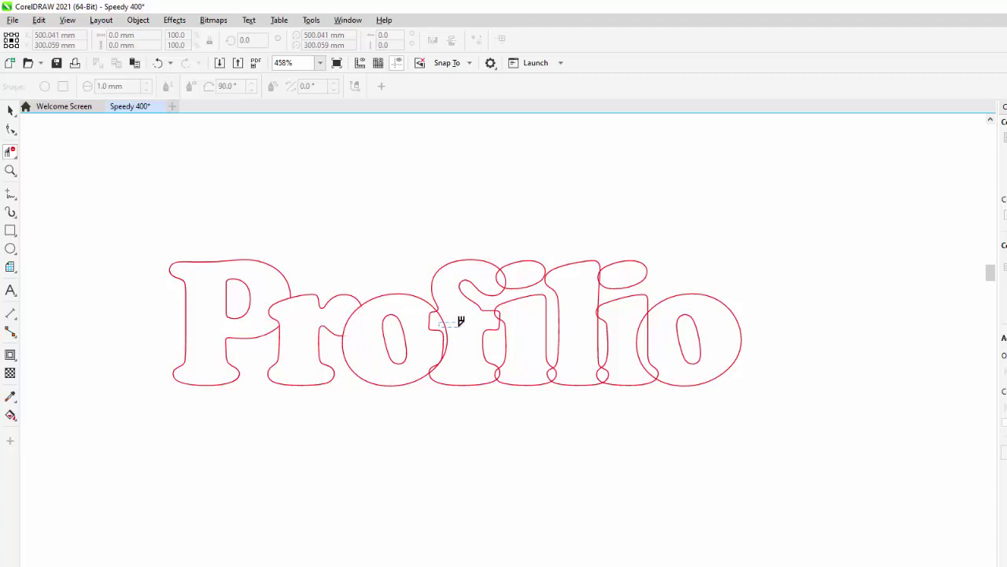
scroll(460, 322, up, 5)
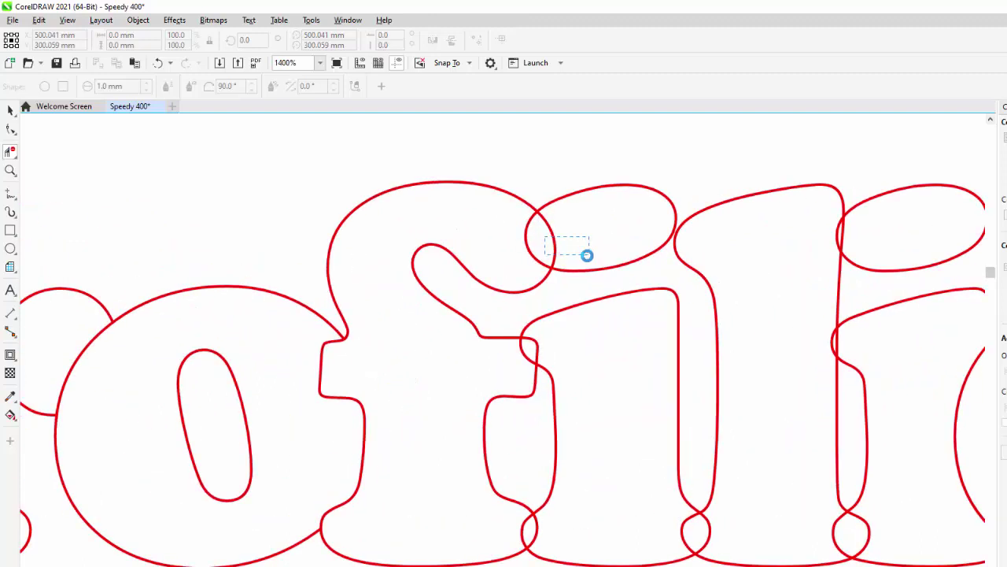
Step: Delete the crossing segments inside the f, at the f–i junction and both i bottoms
drag(587, 255, 587, 255)
click(539, 345)
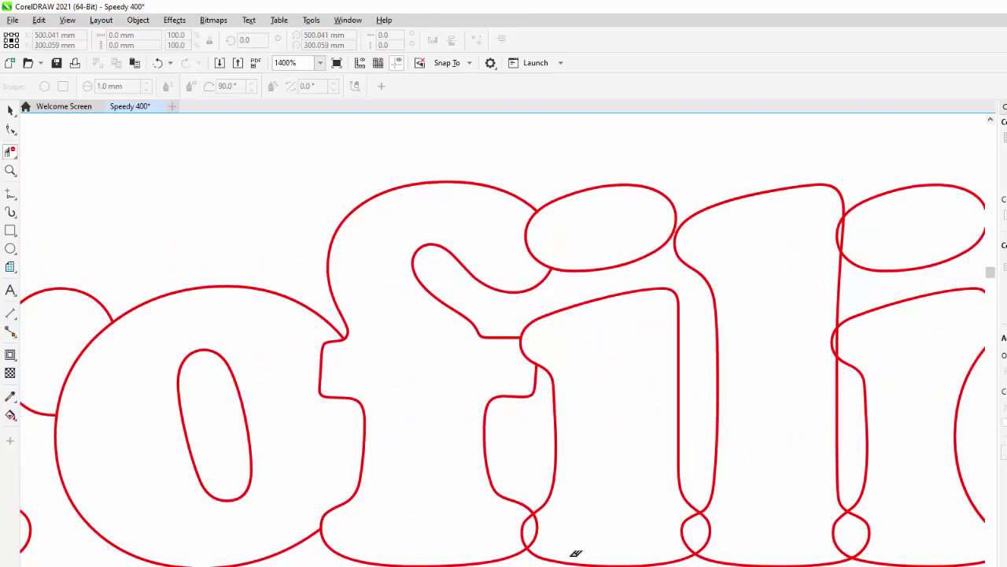
click(540, 524)
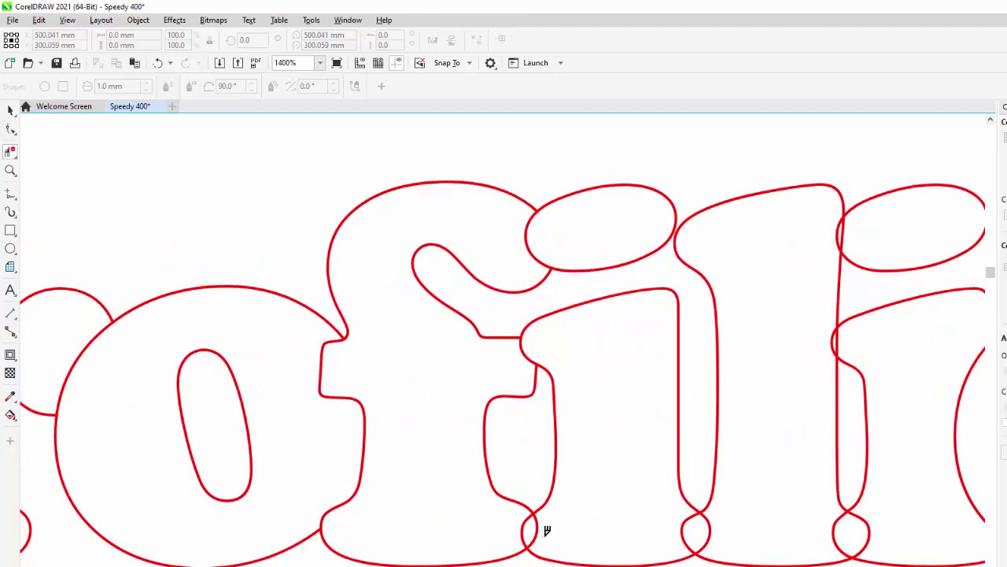
click(712, 530)
click(867, 531)
scroll(871, 332, up, 4)
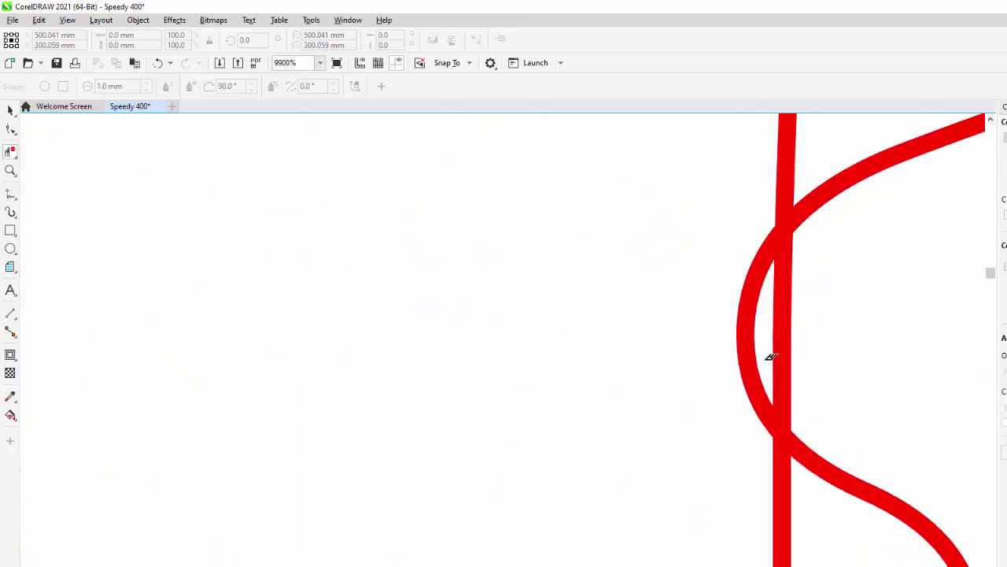
scroll(816, 360, down, 2)
scroll(824, 367, down, 2)
scroll(832, 207, up, 3)
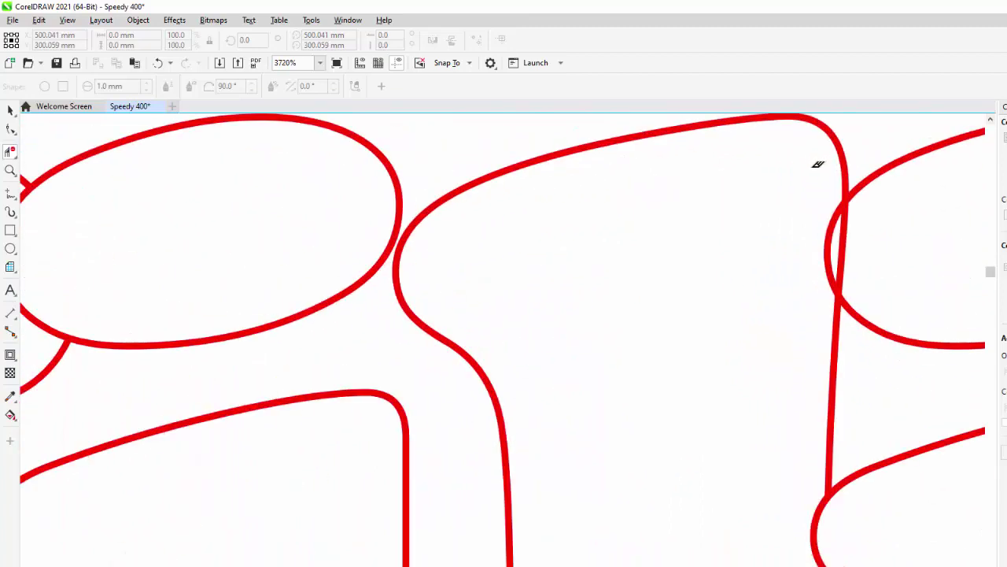
scroll(825, 255, down, 10)
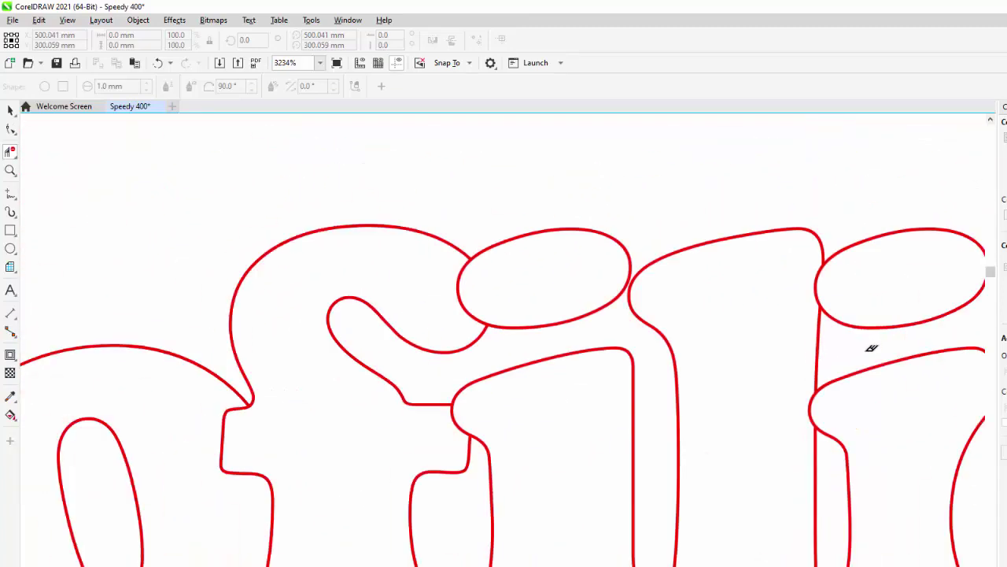
scroll(958, 441, up, 5)
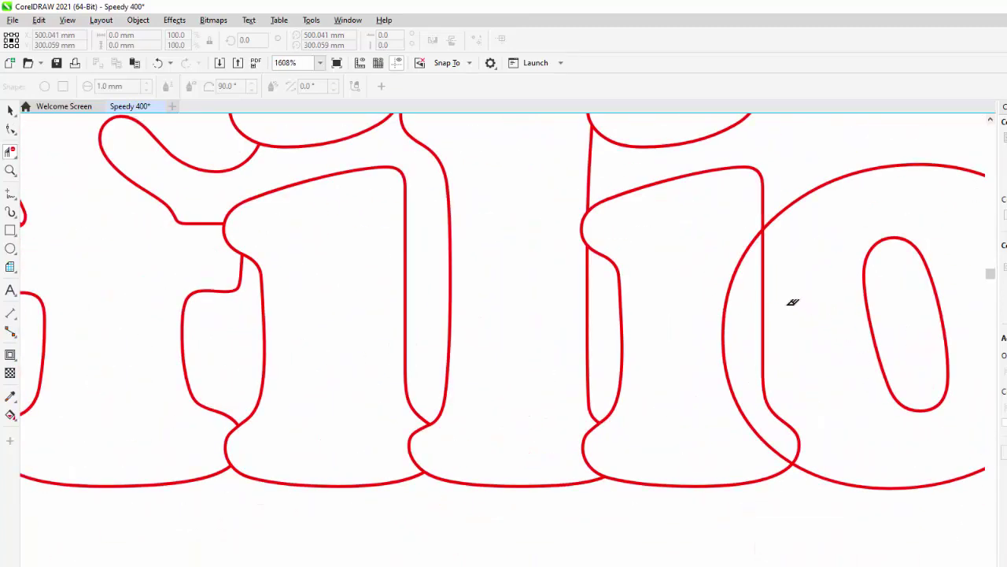
scroll(782, 335, down, 4)
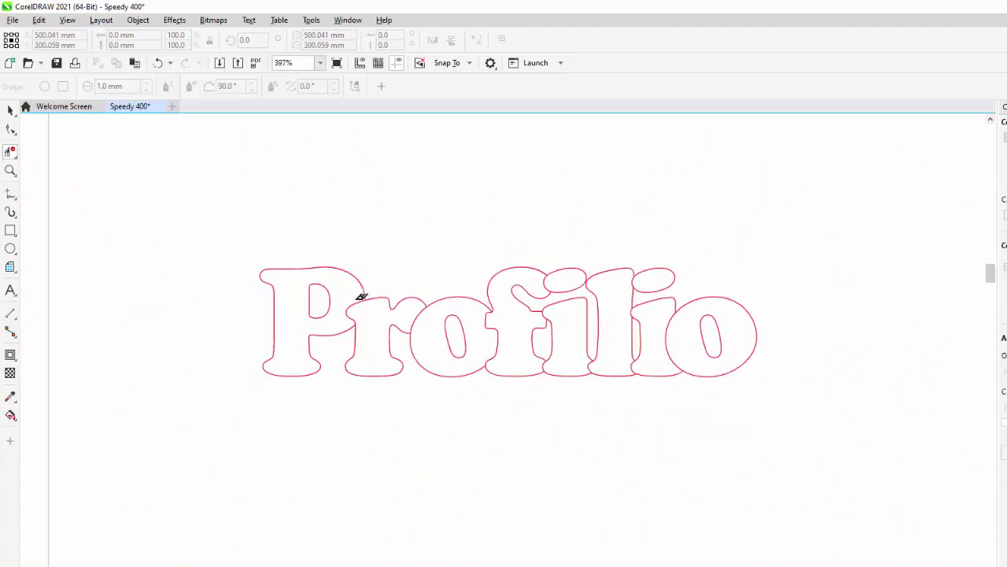
scroll(359, 294, down, 1)
Step: Draw a small circle on the left edge of Profilio's P
click(10, 249)
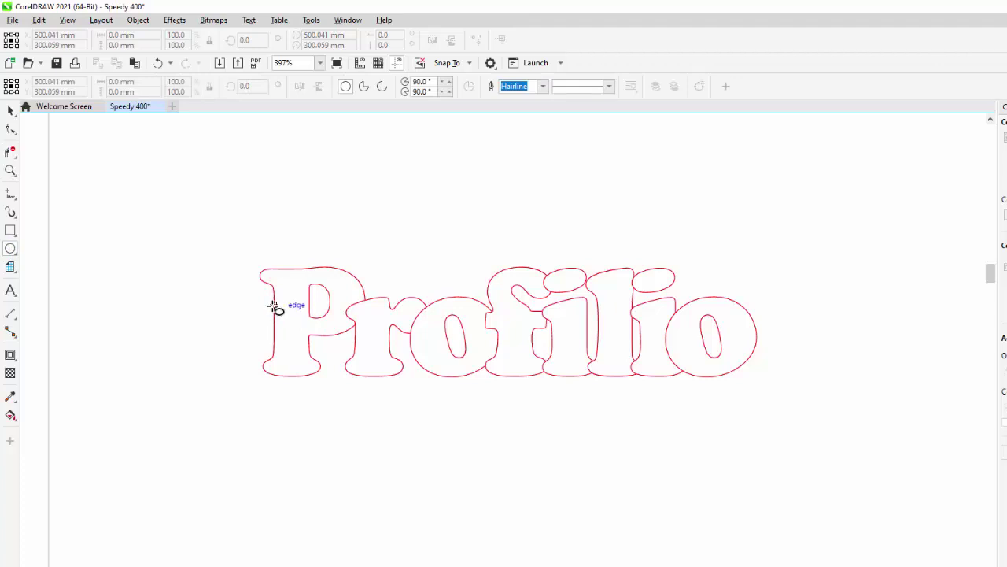
drag(275, 307, 321, 336)
key(Escape)
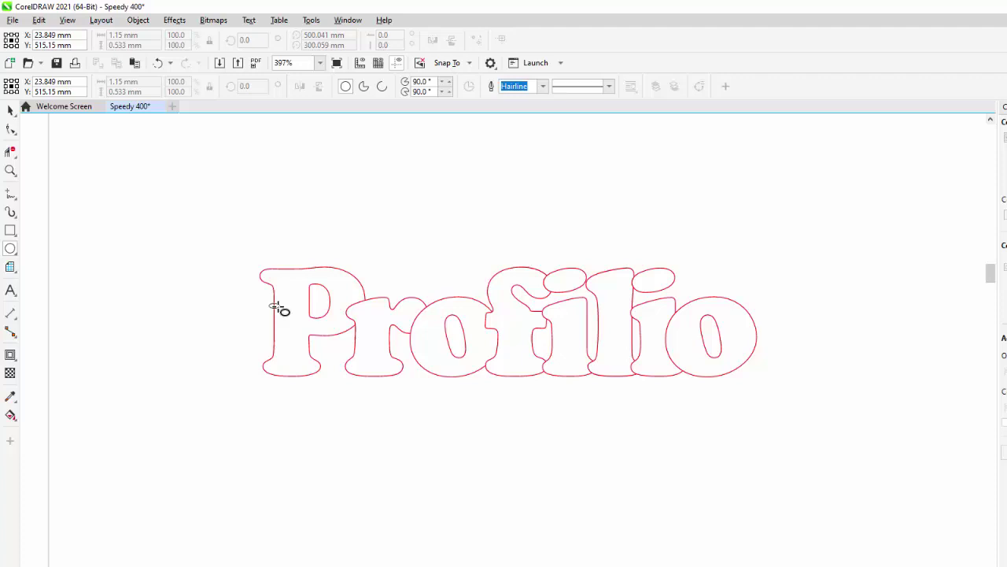
mouse_move(278, 308)
mouse_down()
mouse_move(276, 323)
mouse_move(294, 295)
mouse_move(282, 299)
mouse_up()
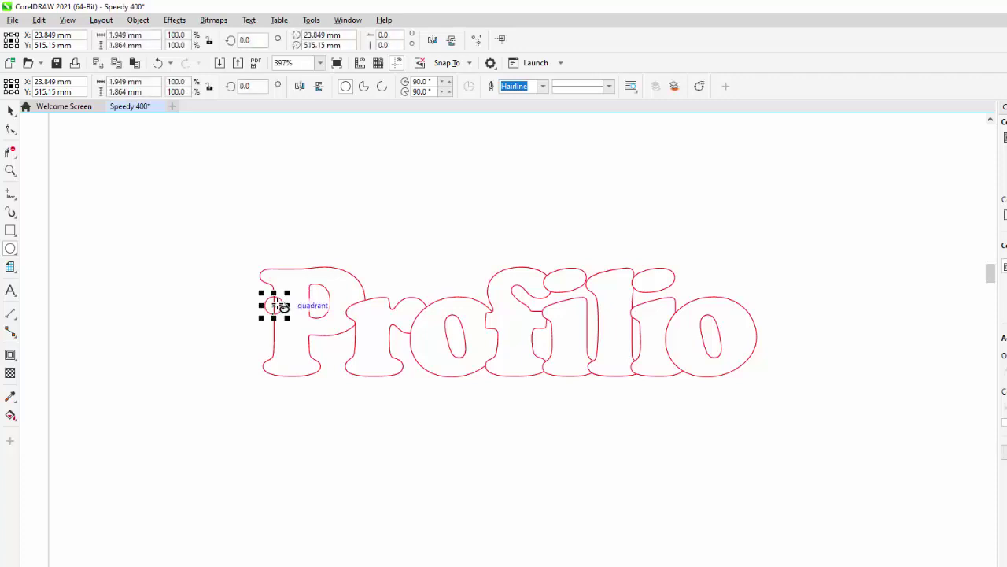
Step: Duplicate the small circle and move the copy back onto it
key(ctrl+d)
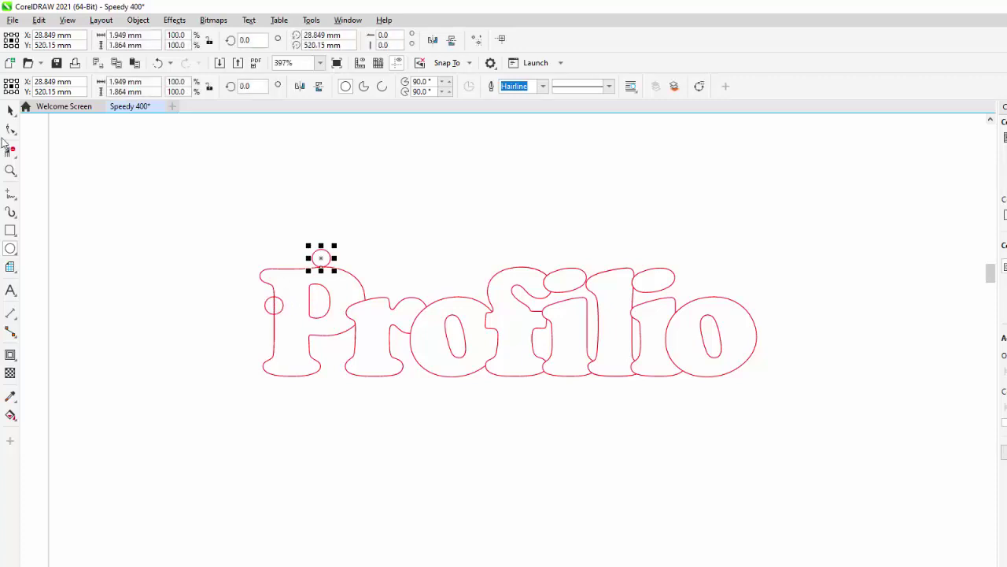
click(11, 110)
drag(321, 262, 307, 281)
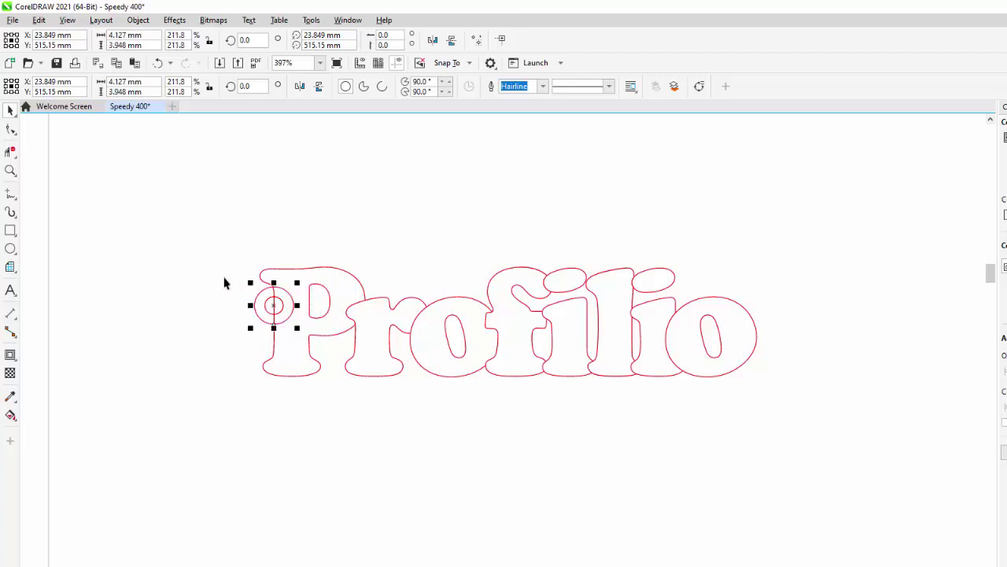
scroll(251, 234, down, 5)
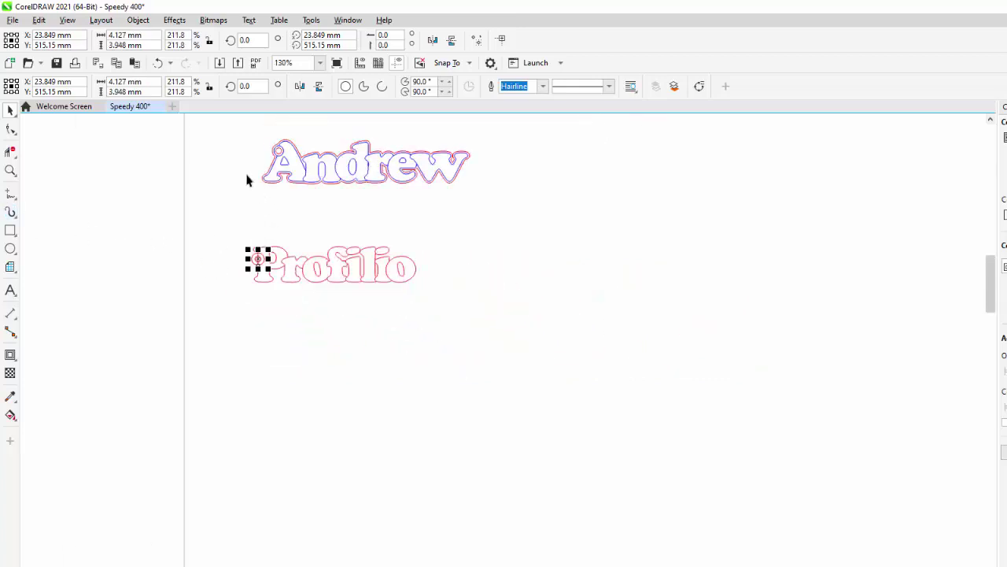
scroll(274, 164, up, 4)
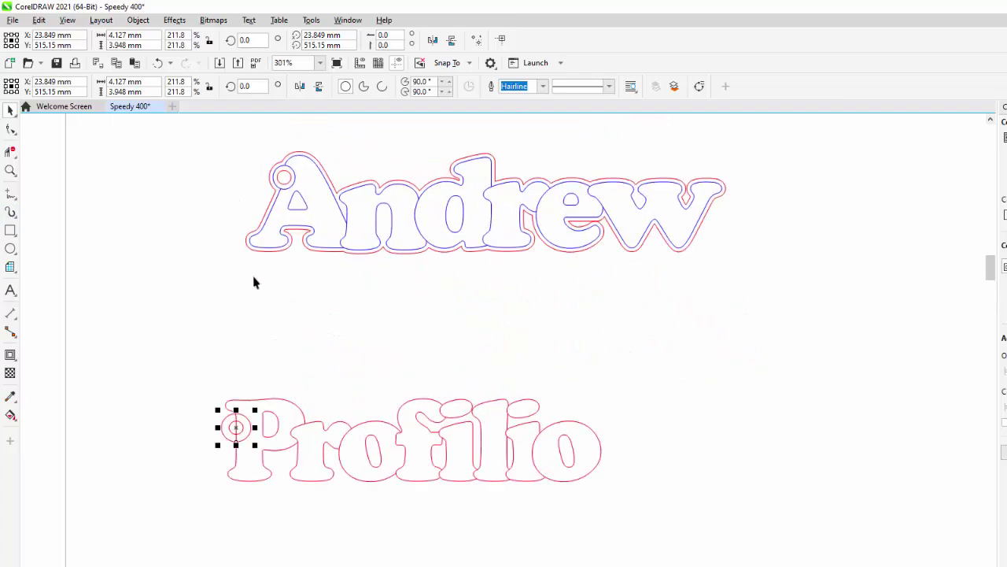
scroll(218, 440, up, 3)
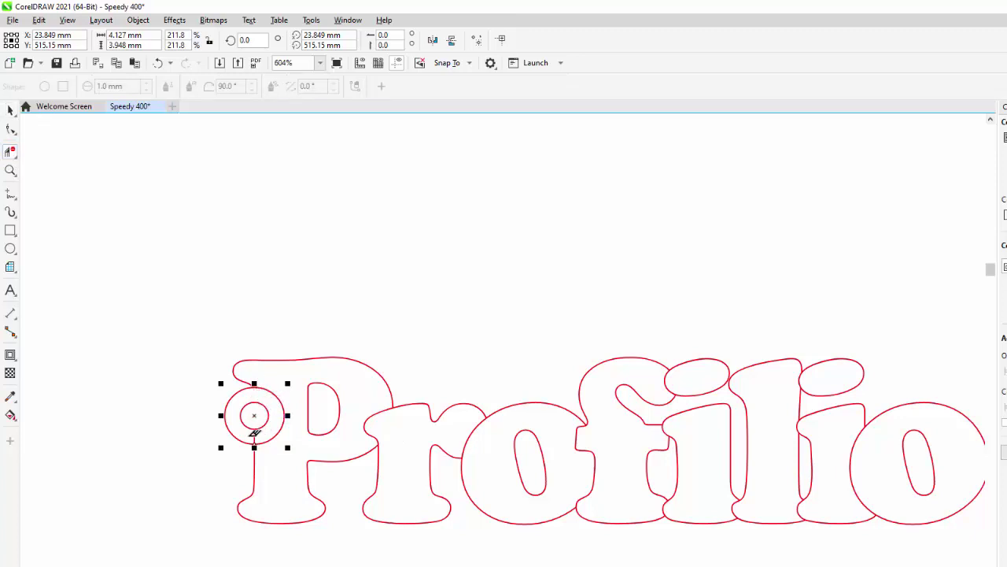
scroll(264, 434, down, 2)
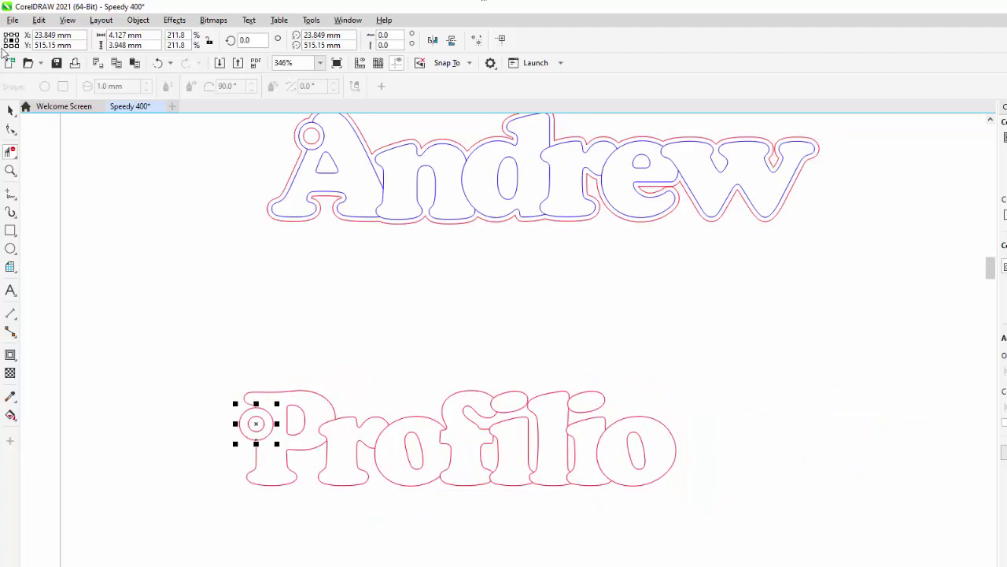
click(9, 110)
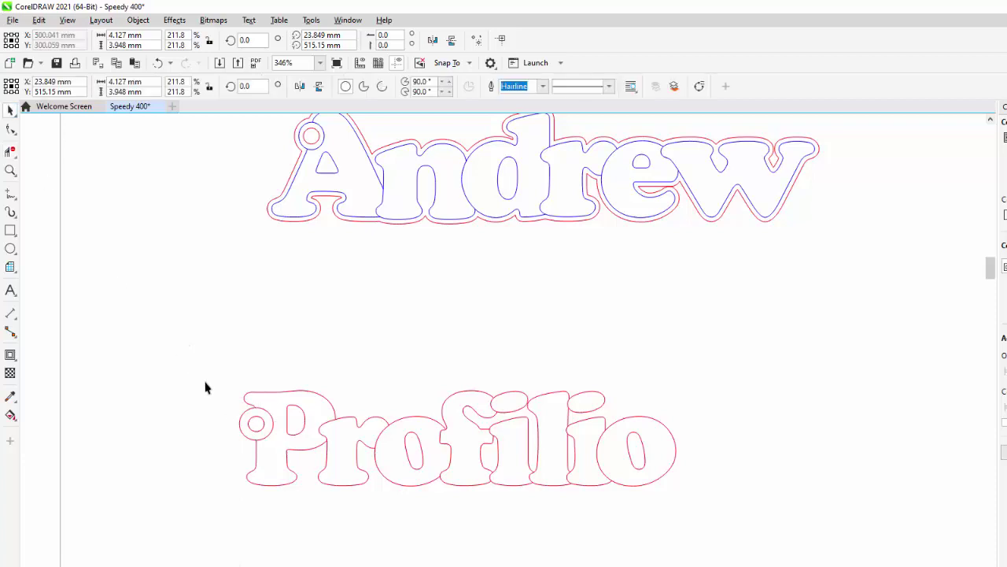
key(Escape)
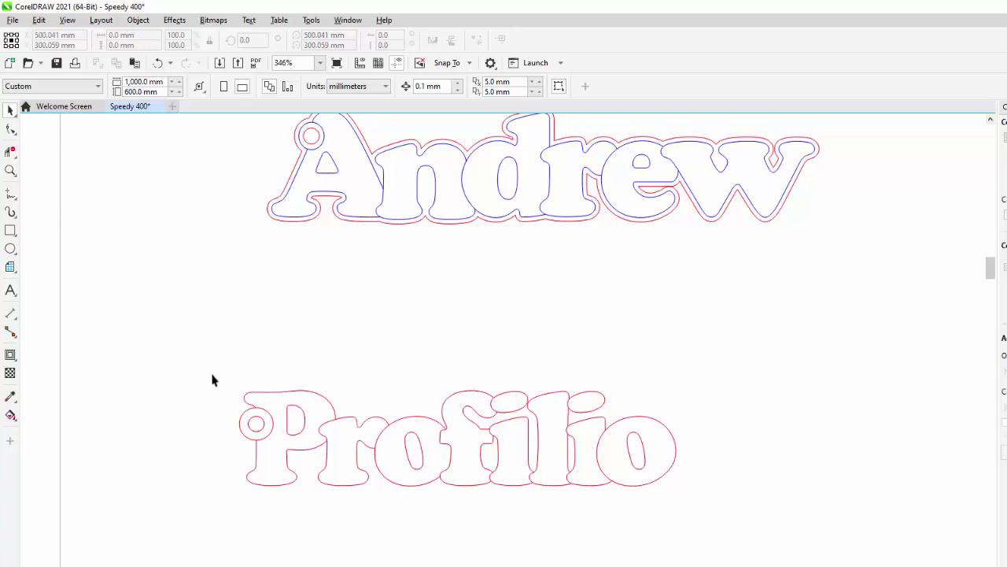
drag(191, 371, 794, 472)
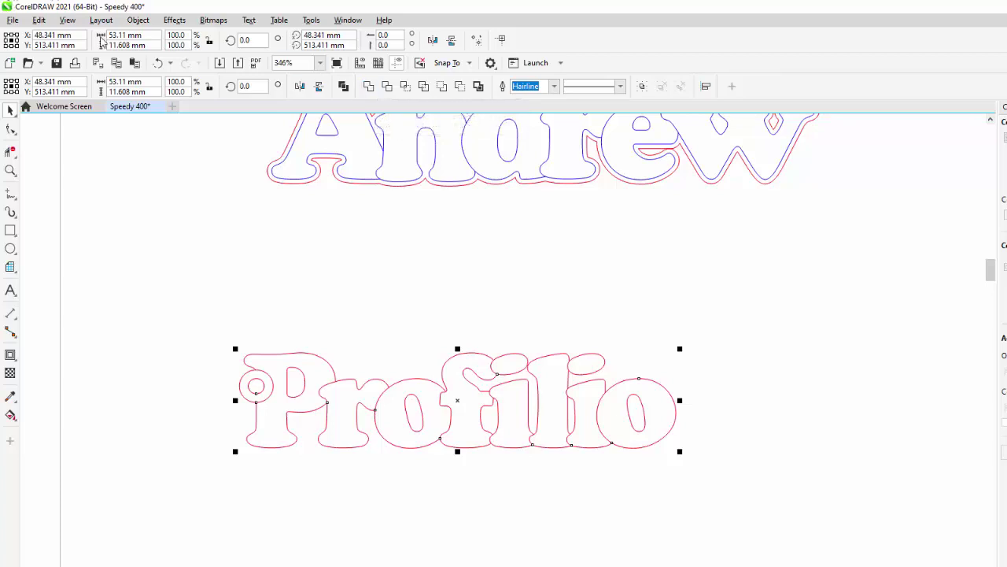
click(142, 24)
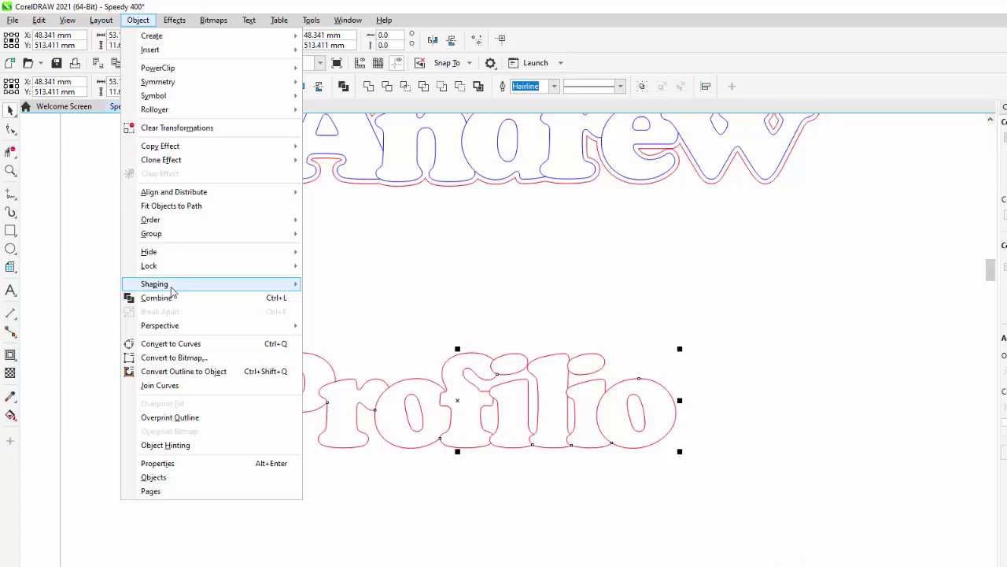
mouse_move(179, 287)
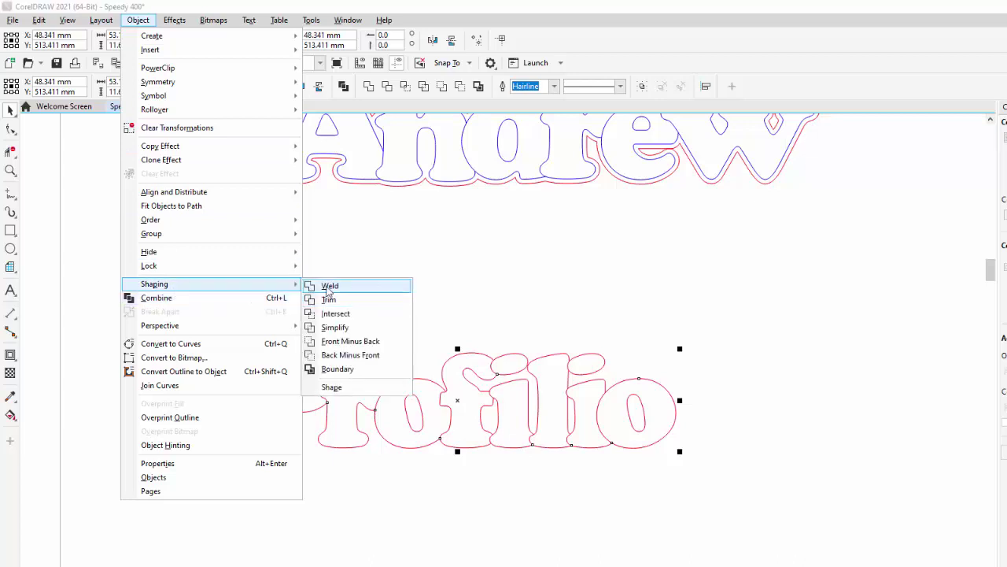
click(327, 288)
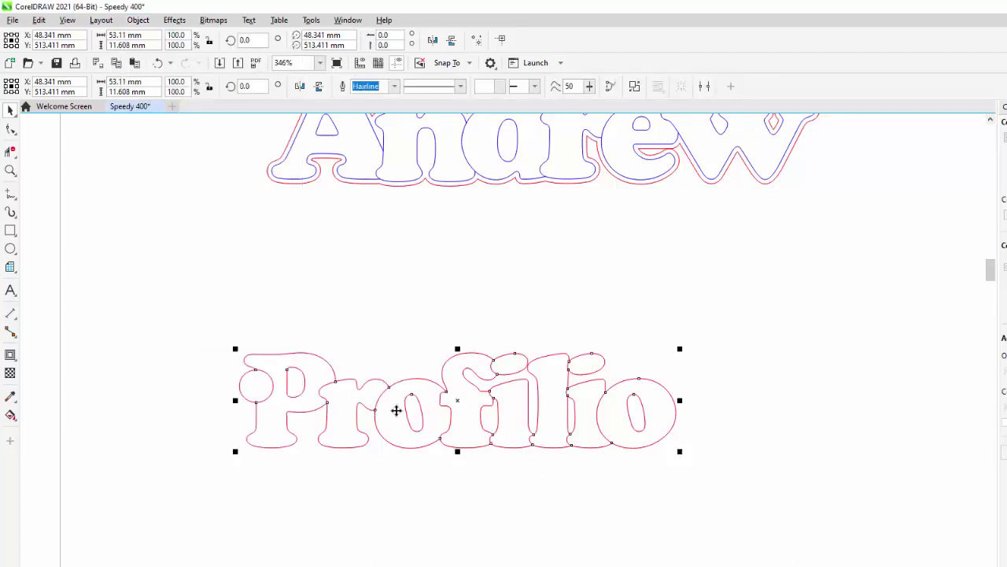
click(138, 21)
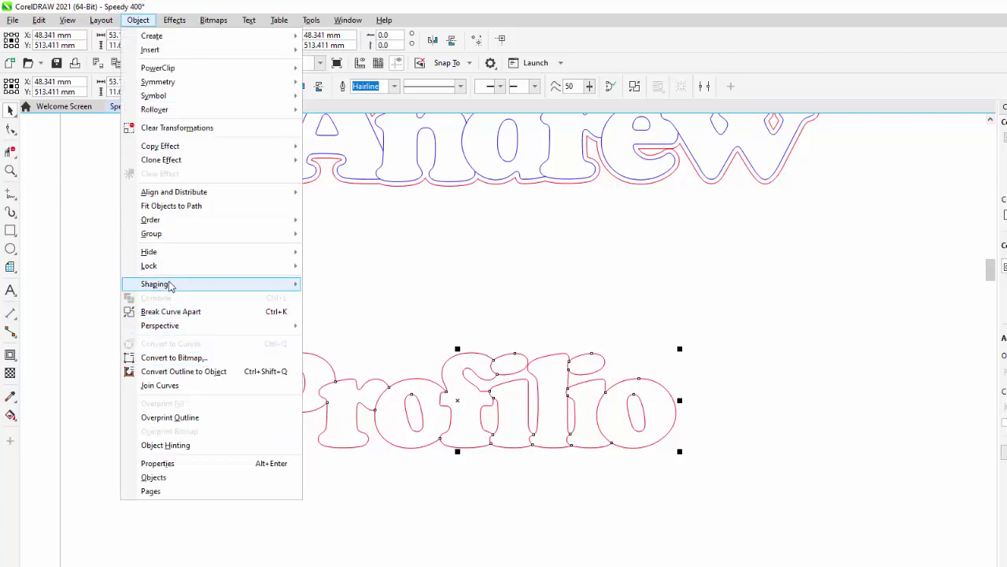
mouse_move(169, 285)
click(326, 367)
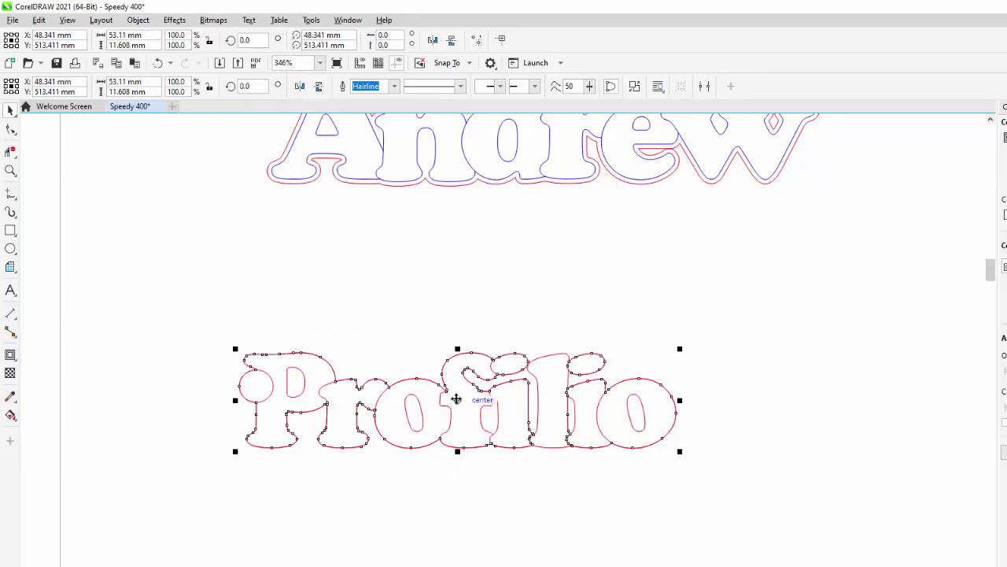
click(457, 399)
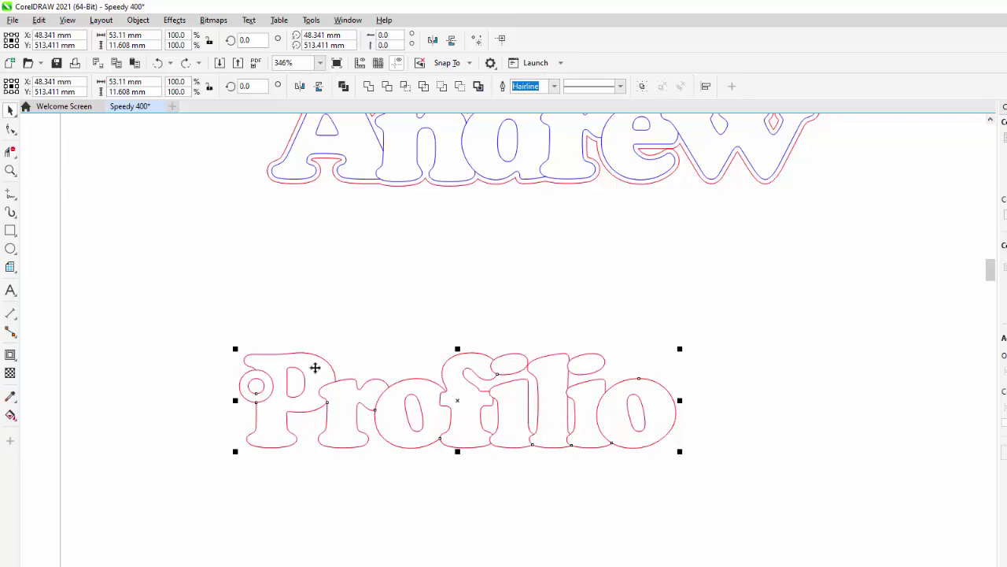
Step: Move the small inner circle in the P 25 mm lower, then marquee-select all of Profilio
click(264, 417)
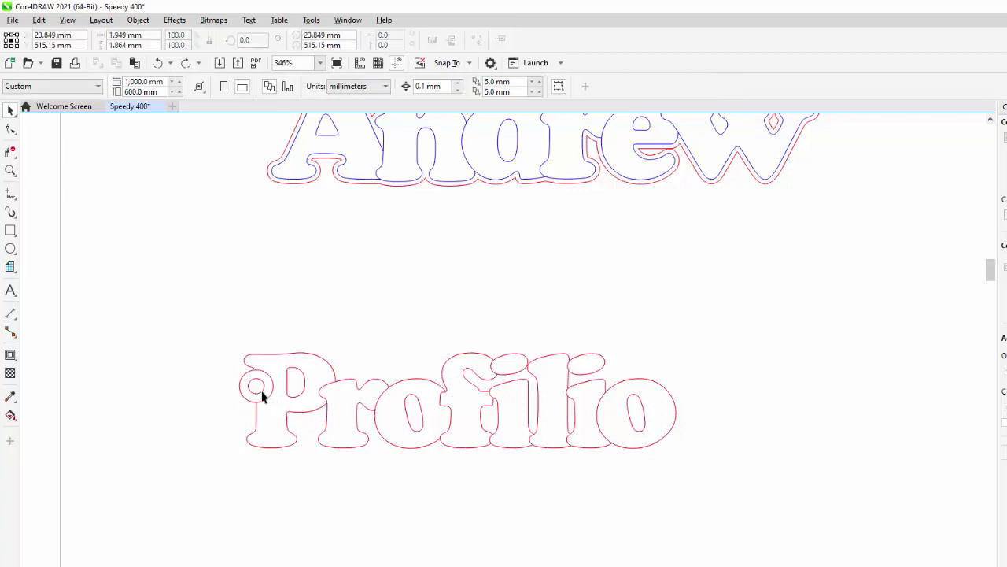
click(262, 395)
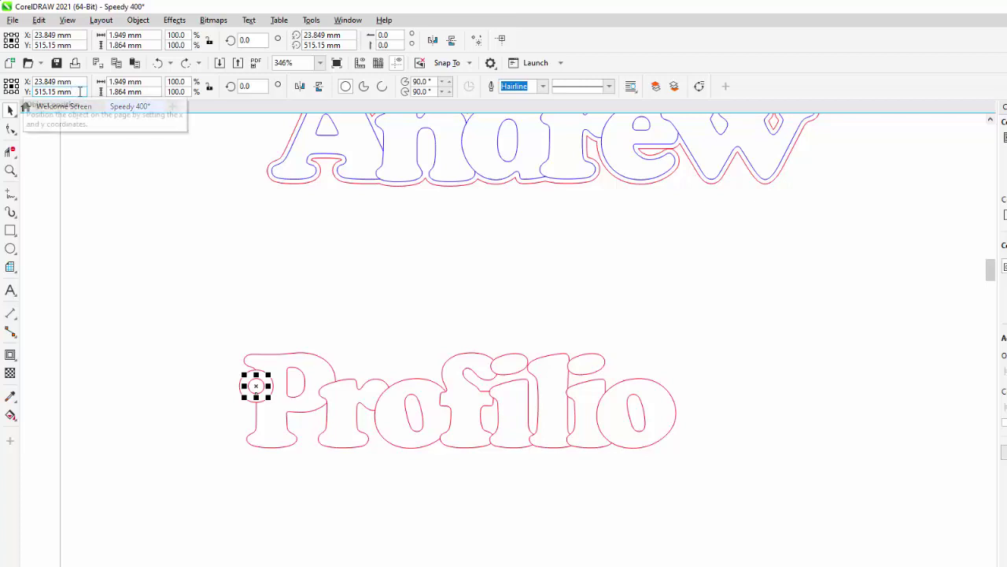
key(Return)
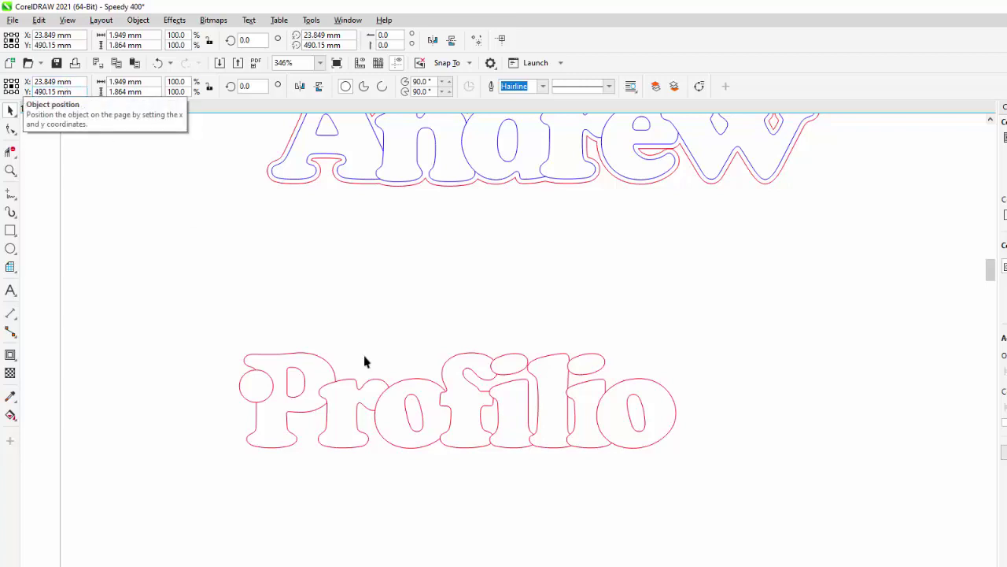
drag(216, 323, 819, 480)
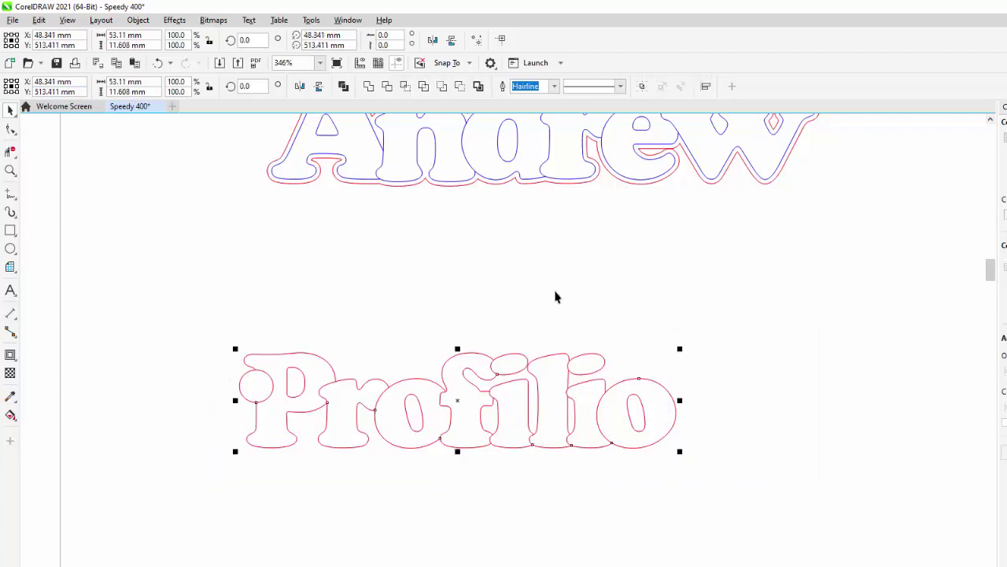
Step: Weld the Profilio letters into one shape
click(138, 20)
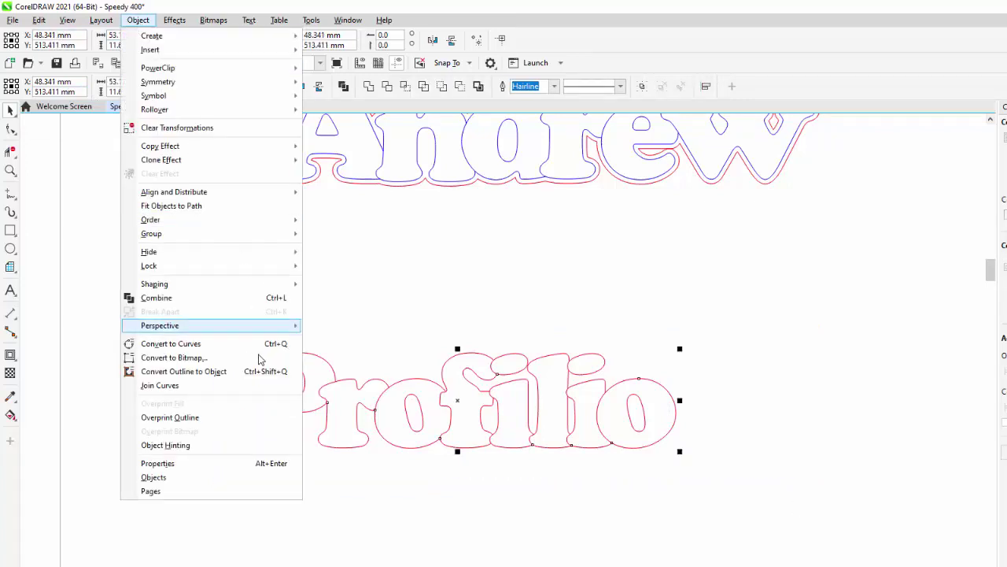
mouse_move(232, 281)
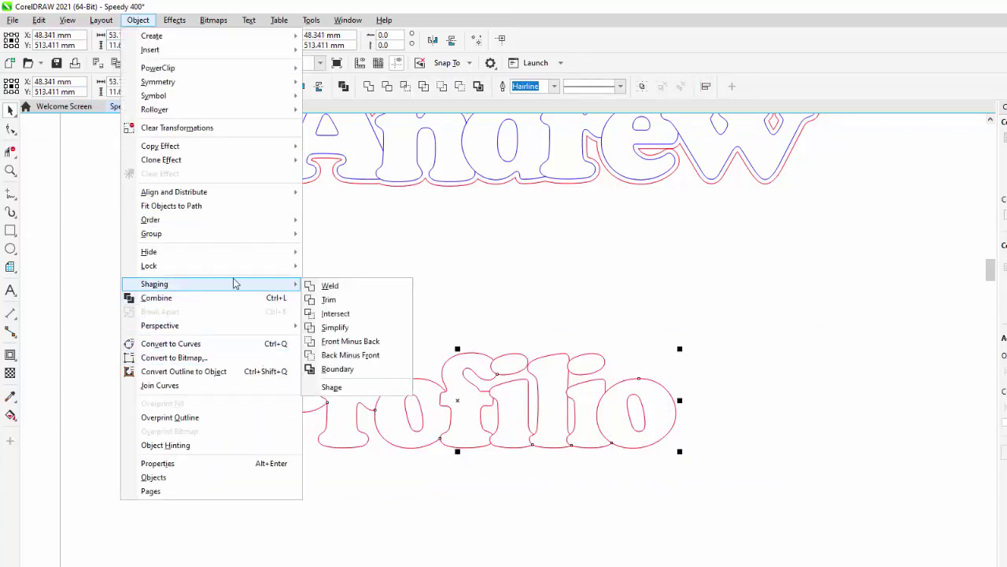
click(324, 284)
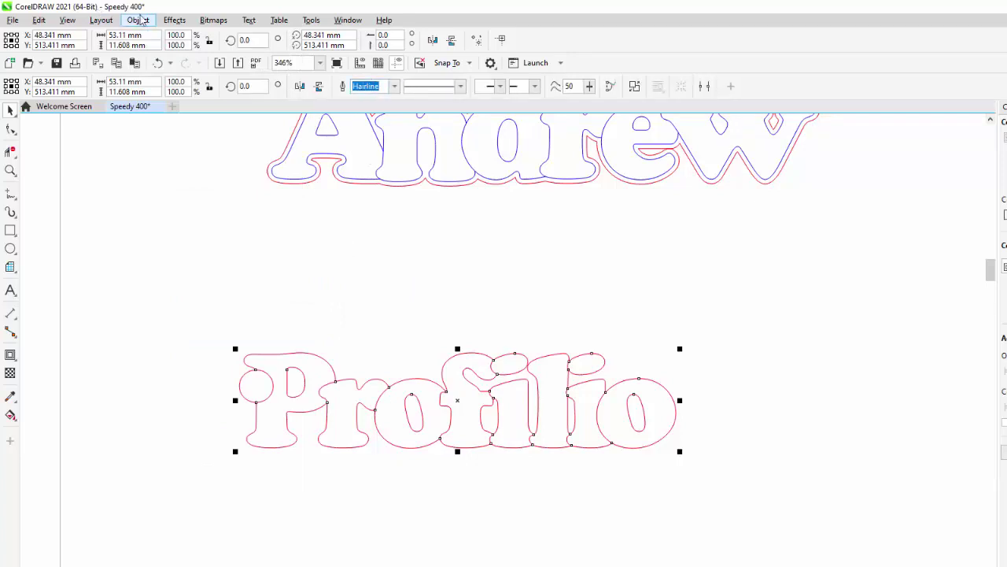
Step: Create a Boundary outline of Profilio and move the copy below the original
click(138, 20)
mouse_move(154, 285)
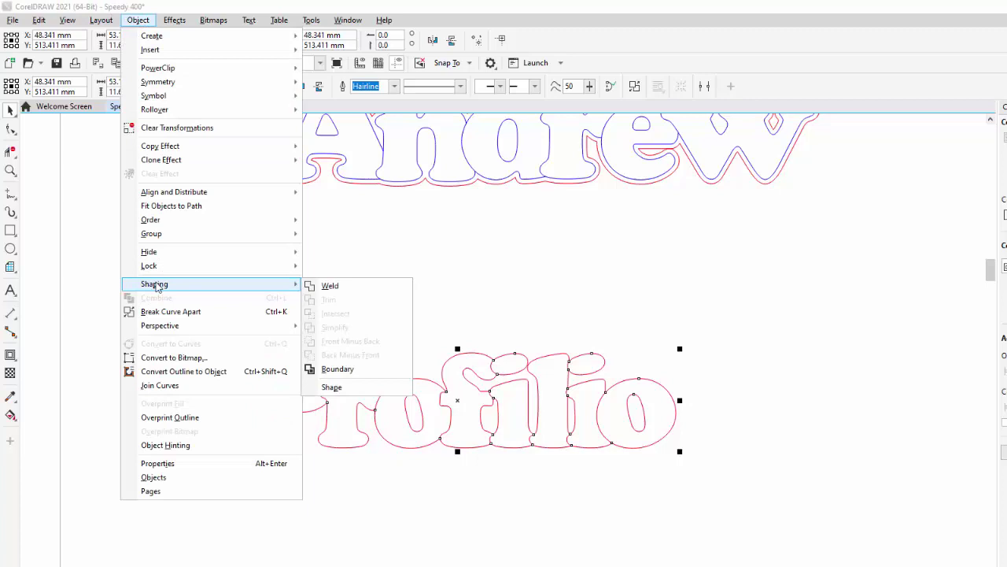
click(354, 370)
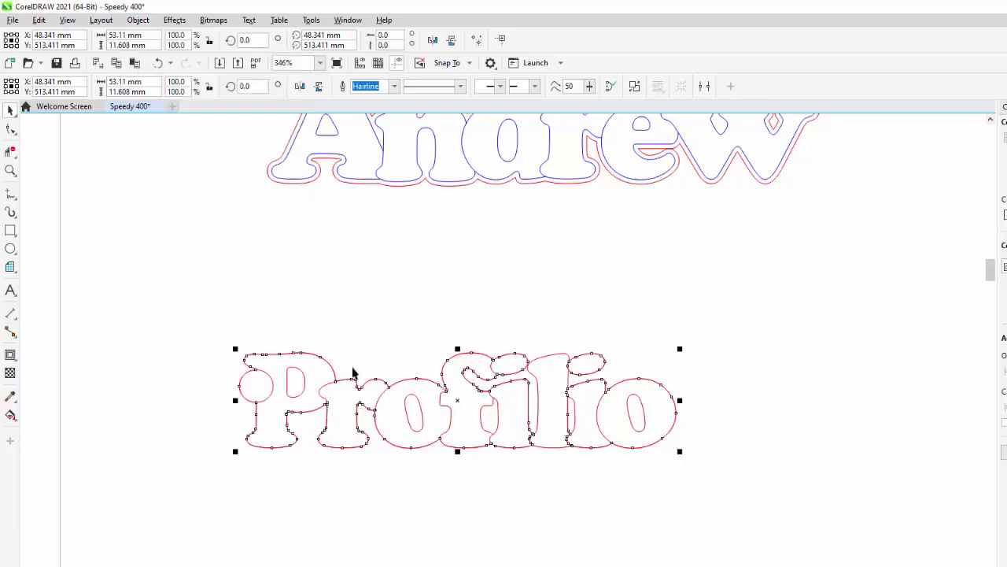
drag(456, 401, 511, 534)
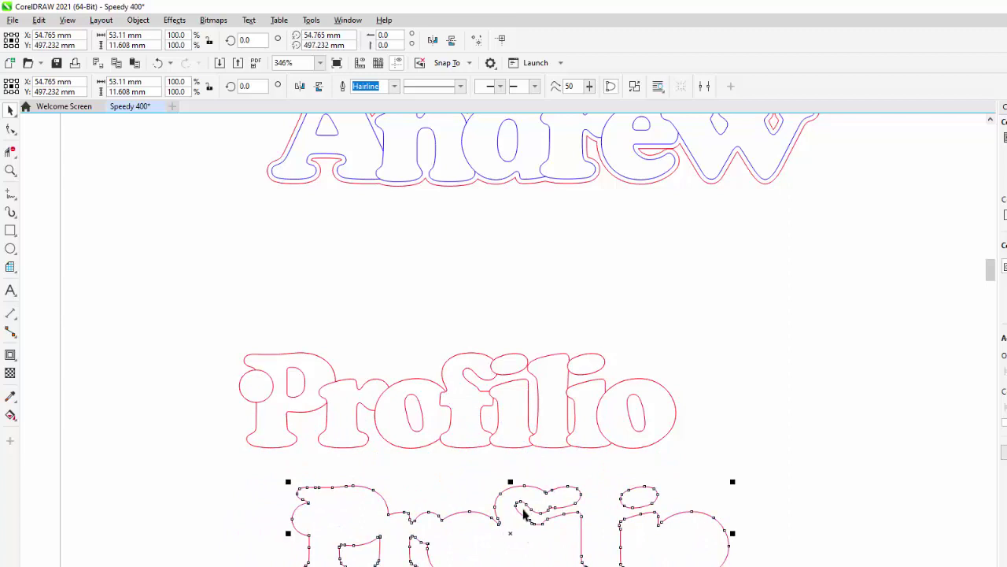
click(544, 358)
double_click(546, 355)
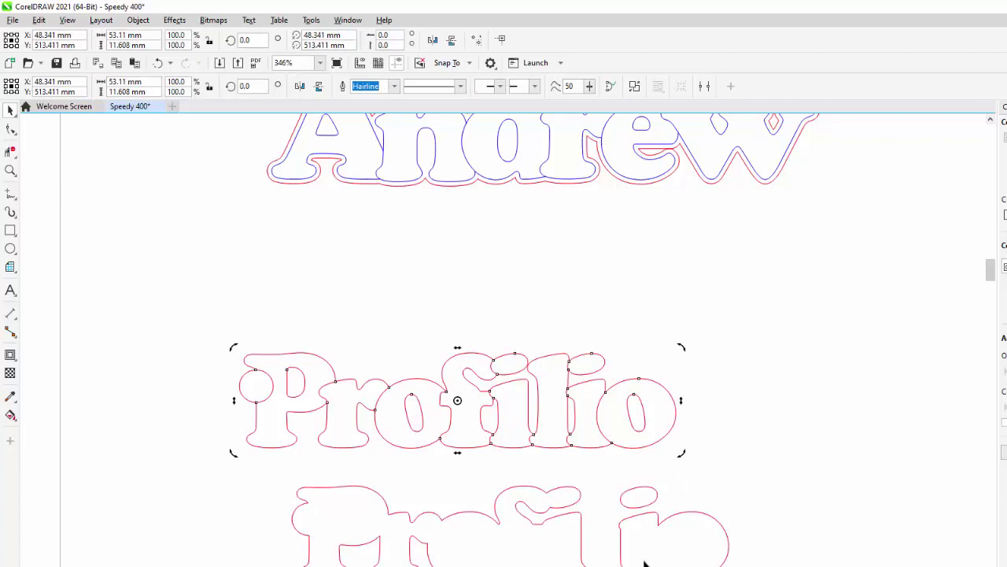
Step: Undo the boundary and the weld, then reselect all the Profilio letters
key(ctrl+z)
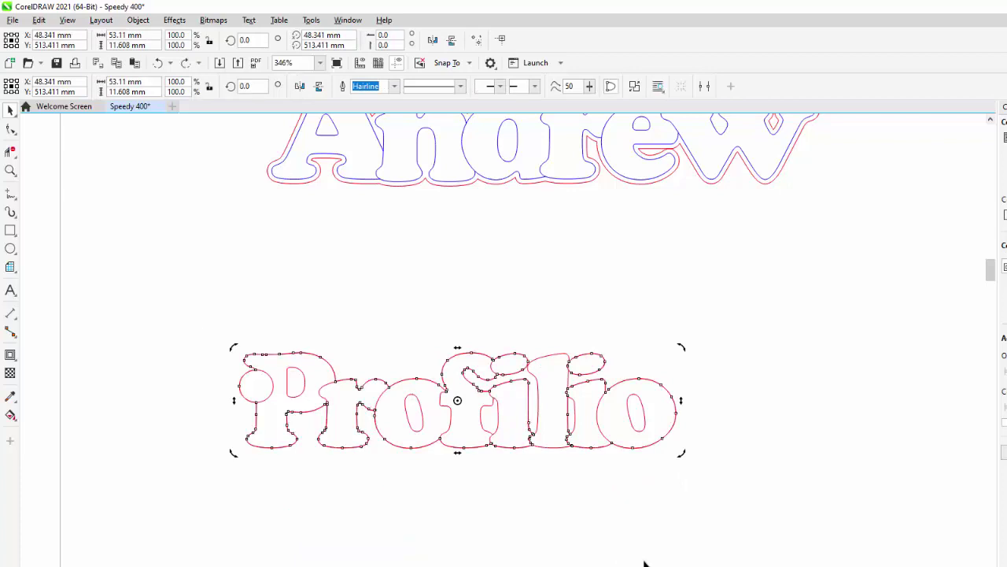
key(ctrl+z)
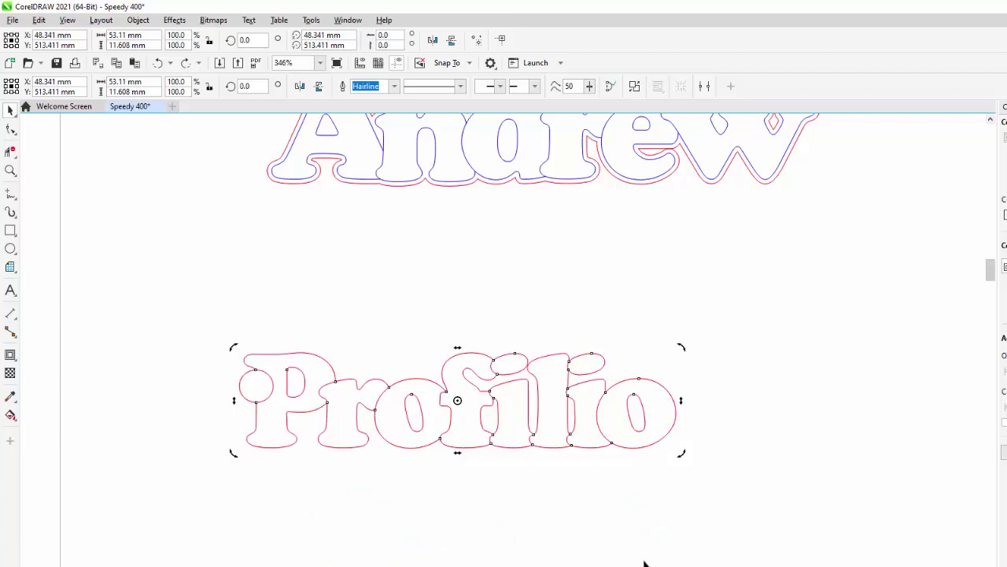
drag(149, 250, 854, 550)
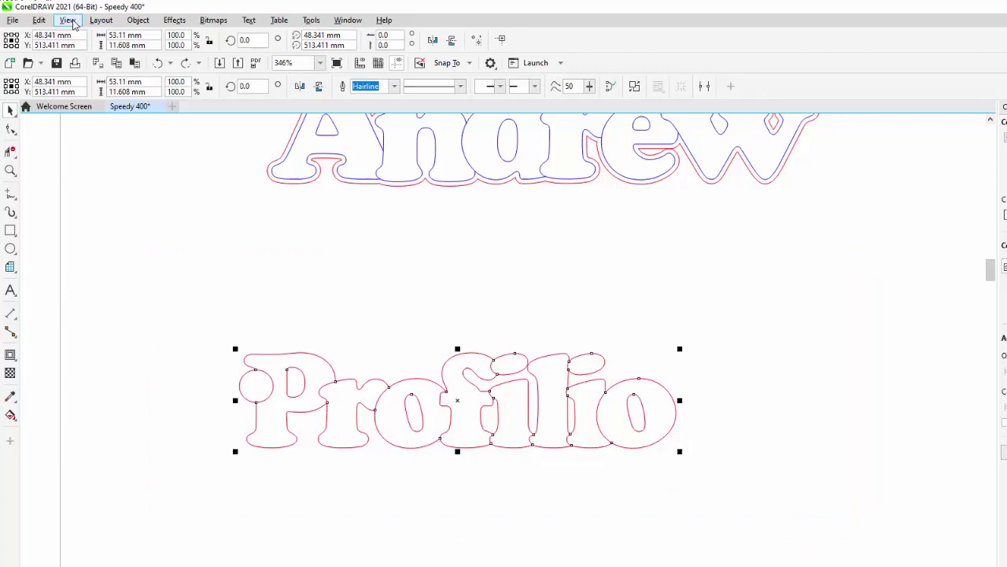
Step: Weld the Profilio letters into one outline
click(137, 20)
mouse_move(161, 284)
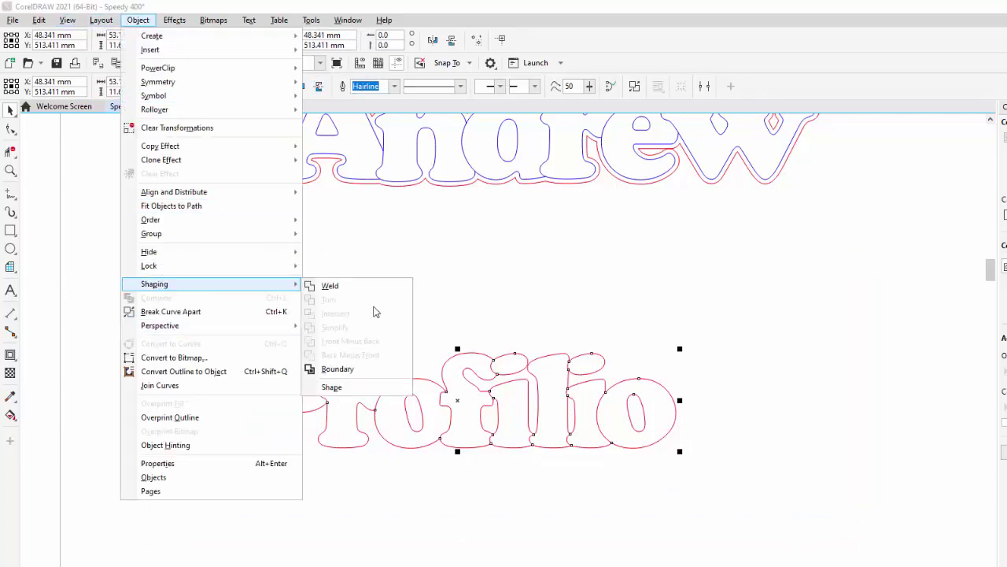
click(344, 289)
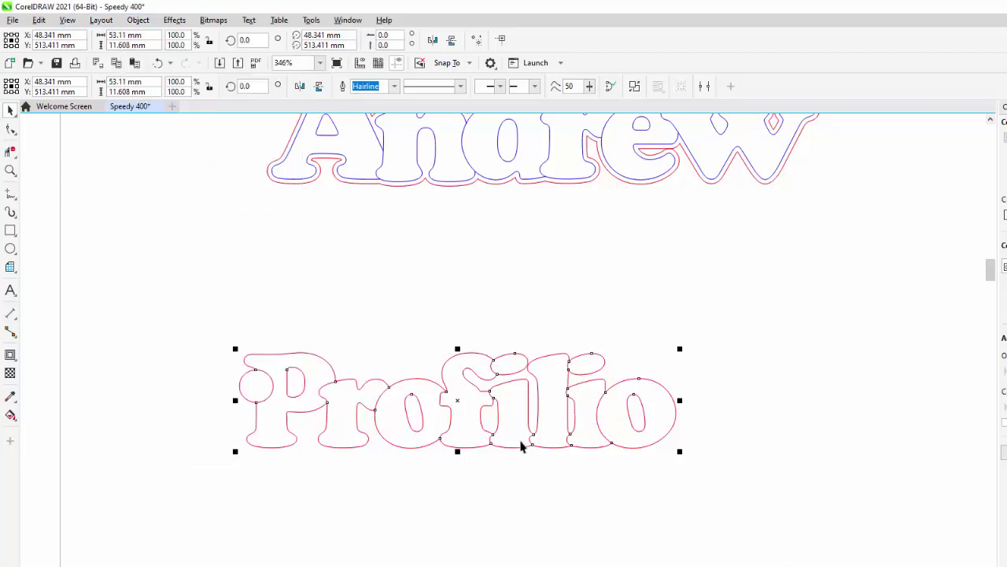
Step: Create a Boundary copy of Profilio, place it below, and shift the welded word up-right
click(138, 20)
mouse_move(225, 303)
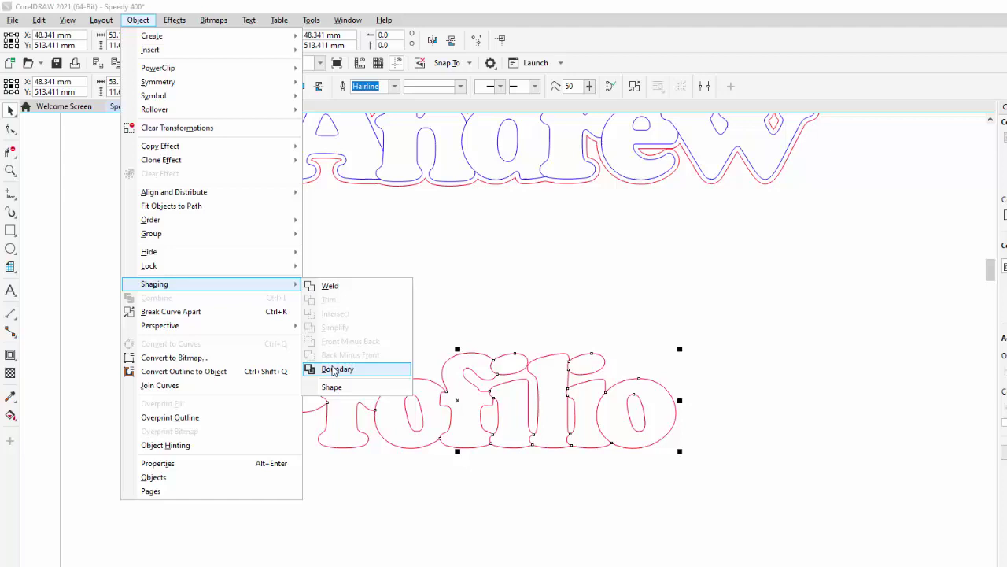
click(334, 370)
drag(458, 401, 484, 531)
drag(548, 362, 430, 346)
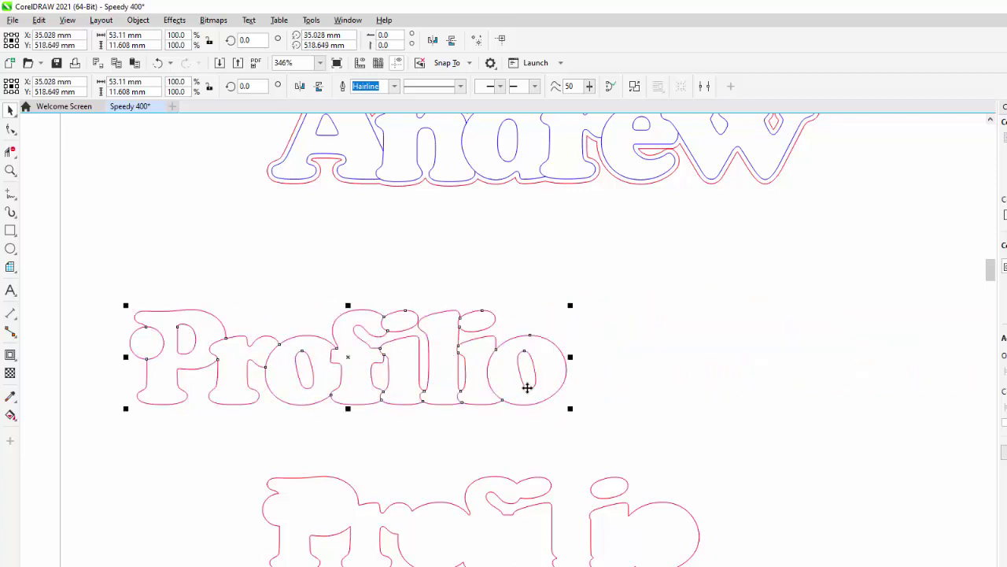
Step: Undo the last changes and reselect the enlarged circle inside the P
key(ctrl+z)
key(ctrl+z)
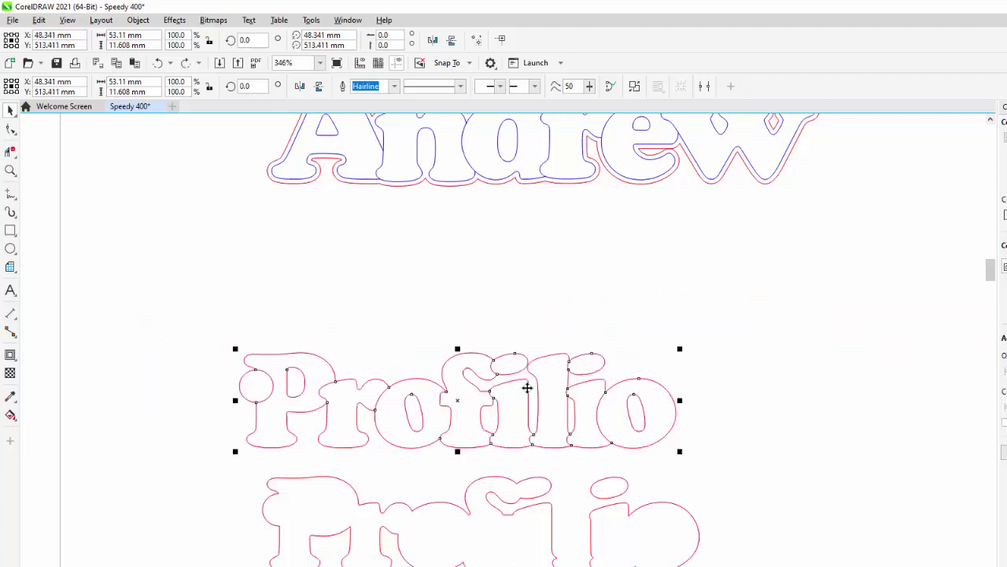
key(ctrl+z)
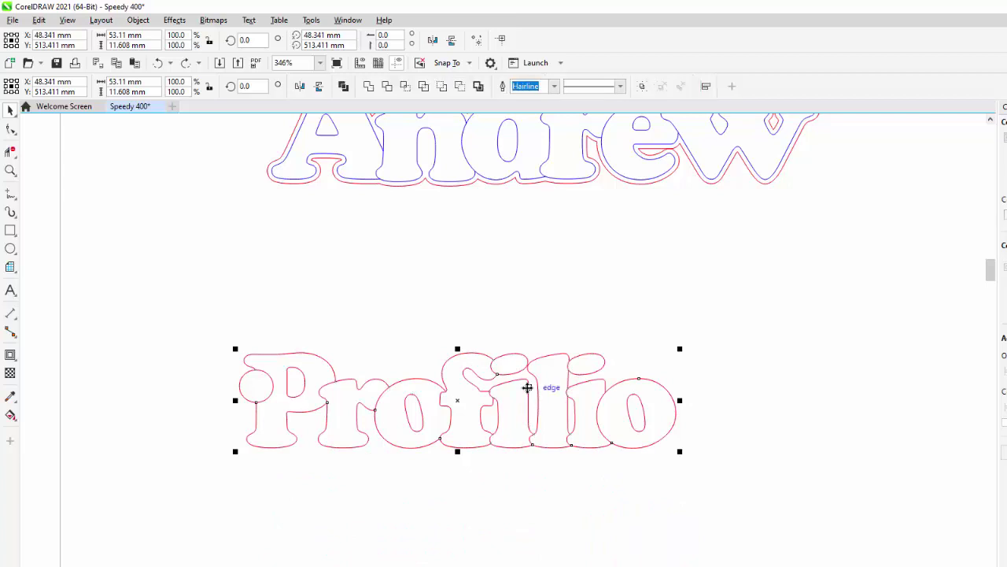
key(ctrl+z)
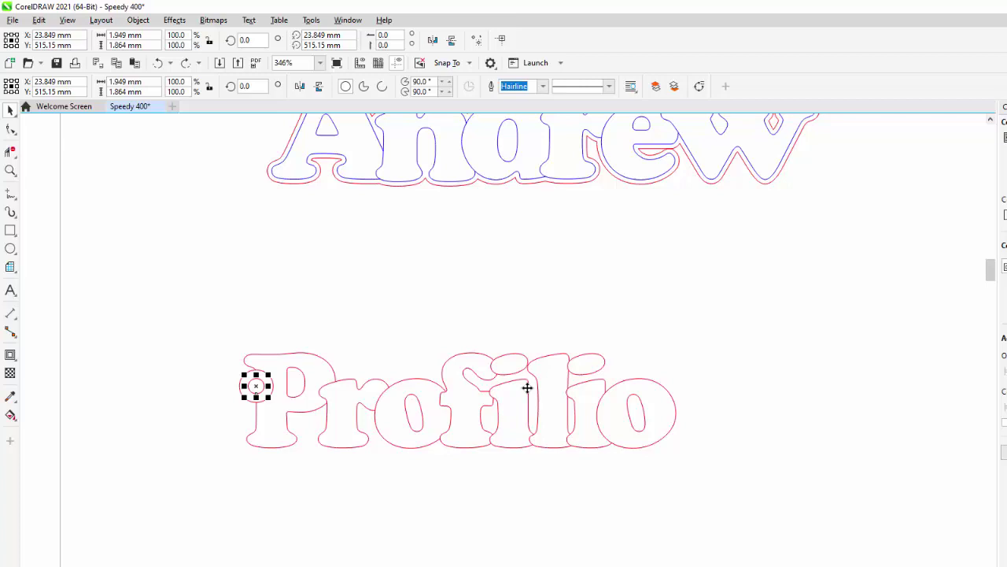
click(189, 343)
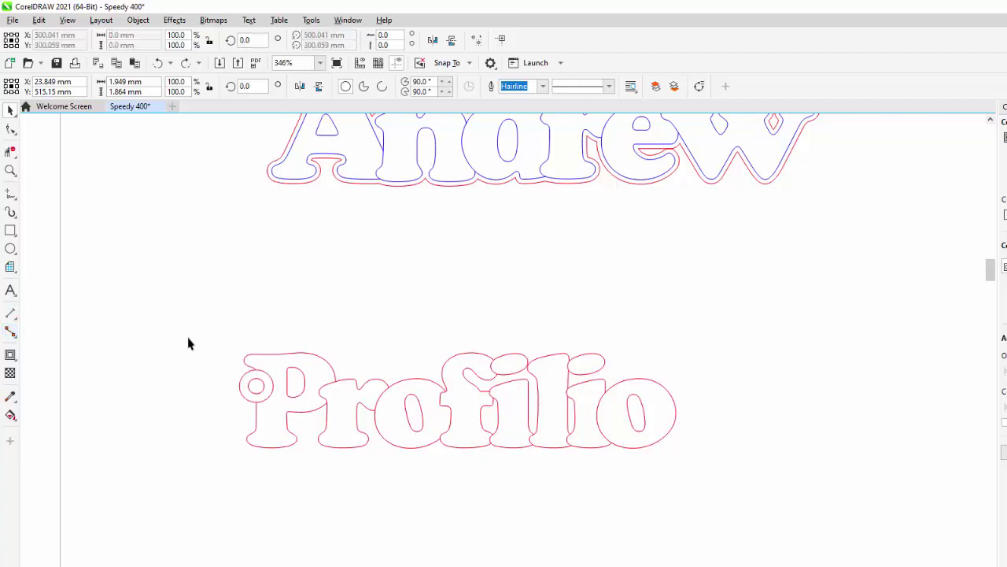
click(259, 388)
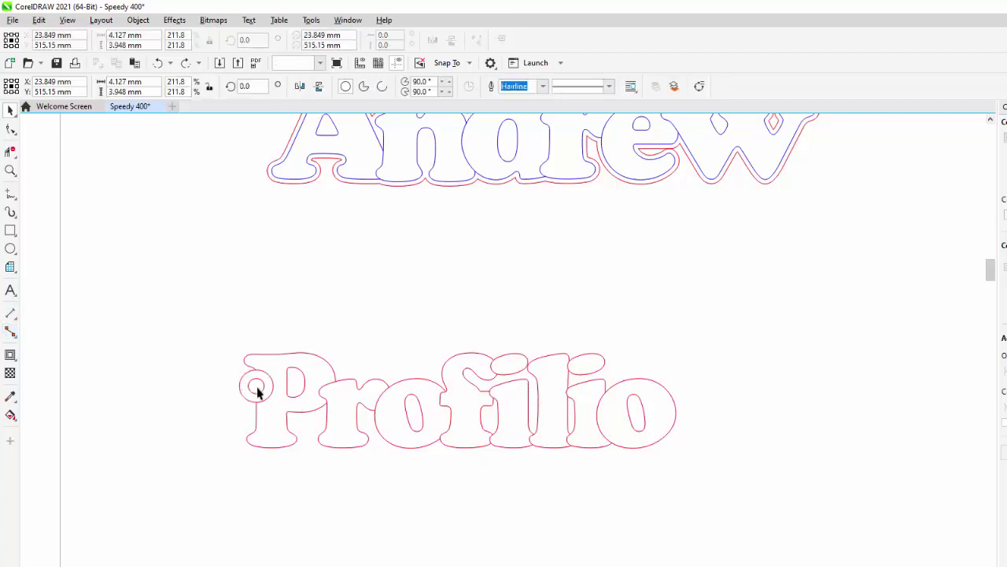
Step: Lift the l above the word, put it back, and zoom in on the letters
click(549, 361)
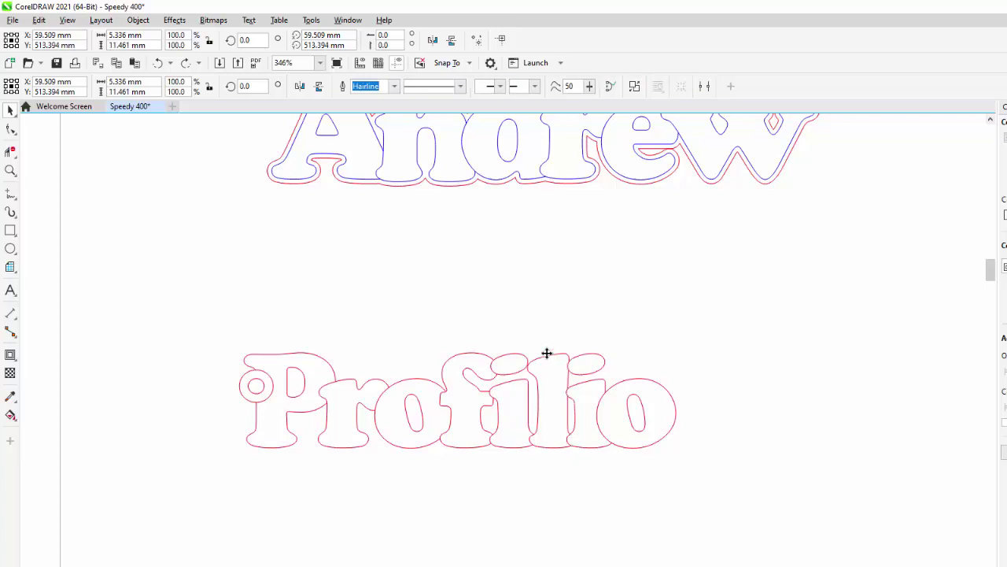
drag(546, 353, 570, 305)
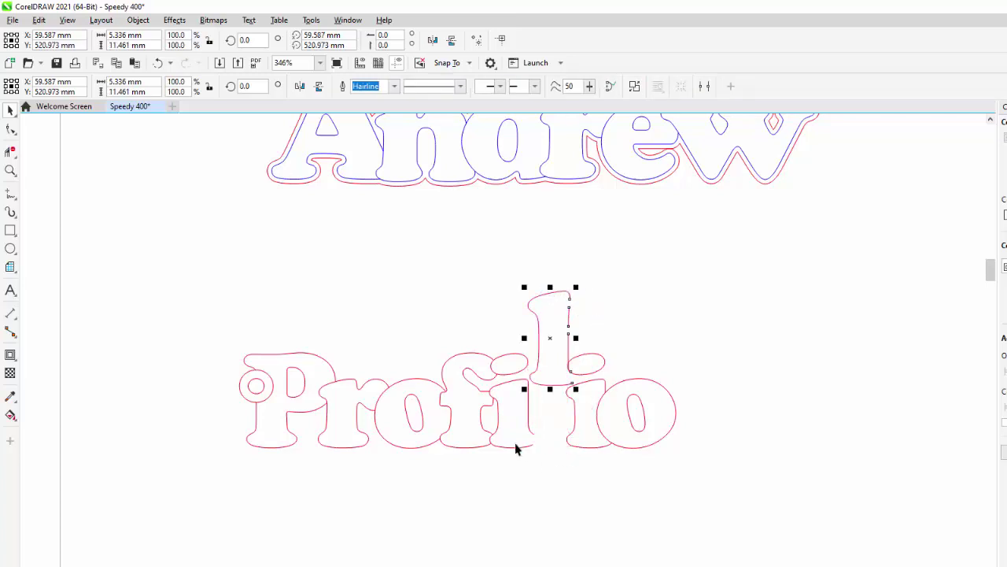
key(ctrl+z)
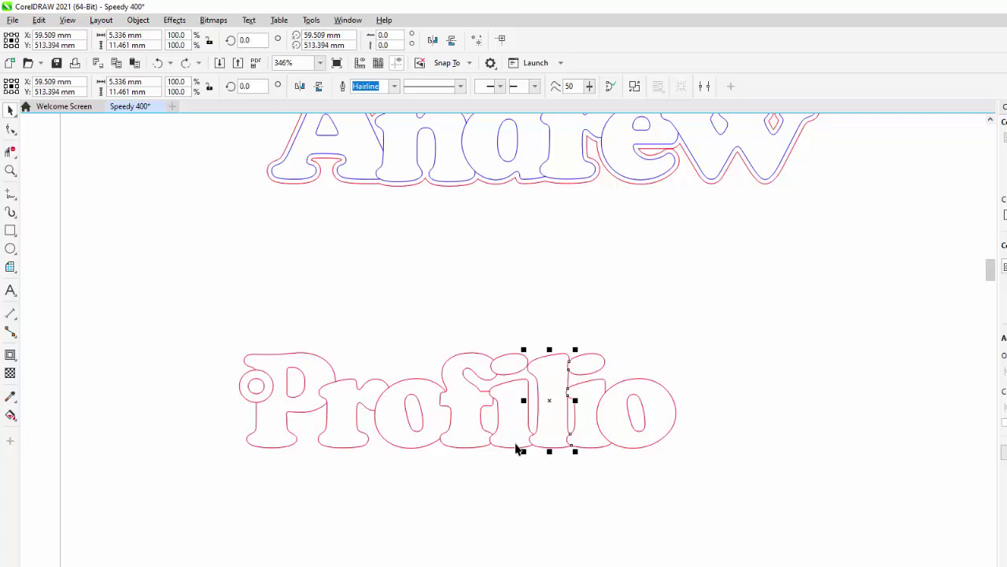
scroll(585, 440, up, 5)
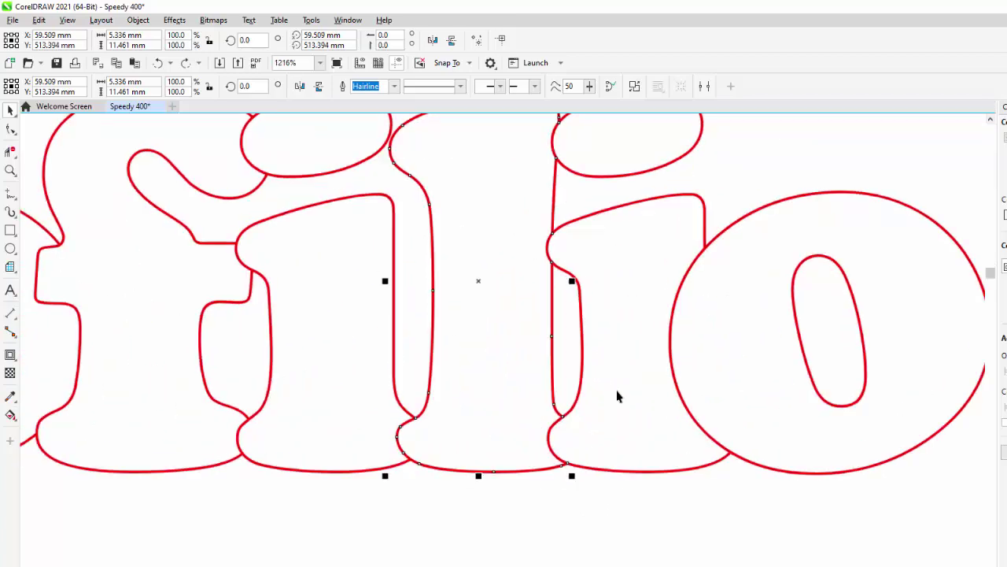